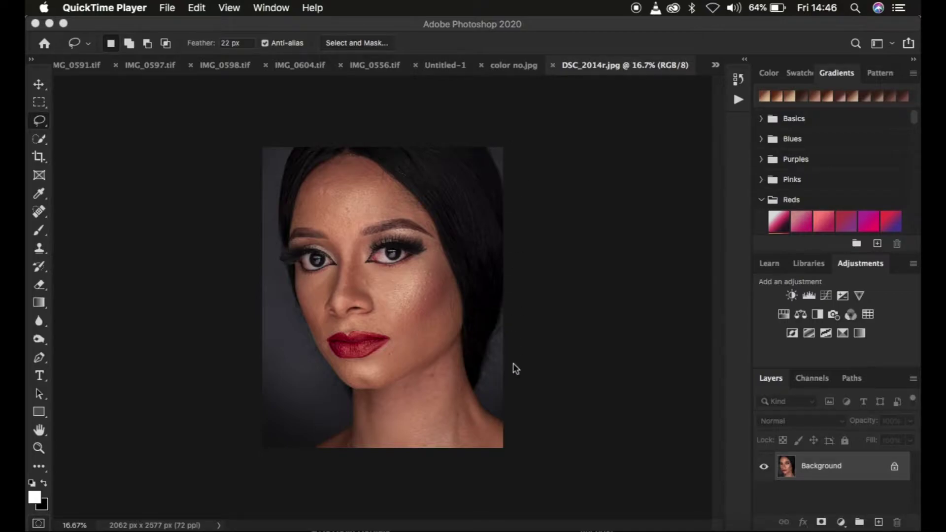
Show the Actions panel and create a new action set named SKIN RET
click(589, 195)
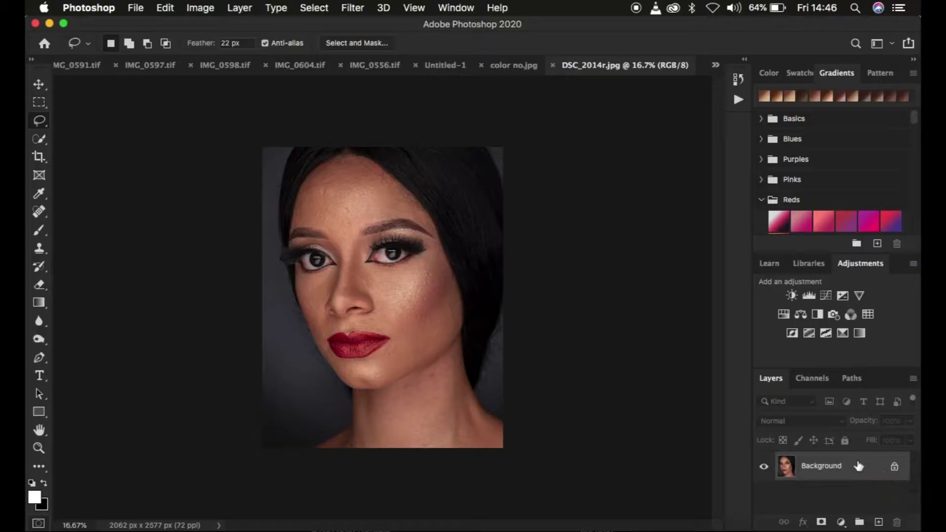
click(454, 7)
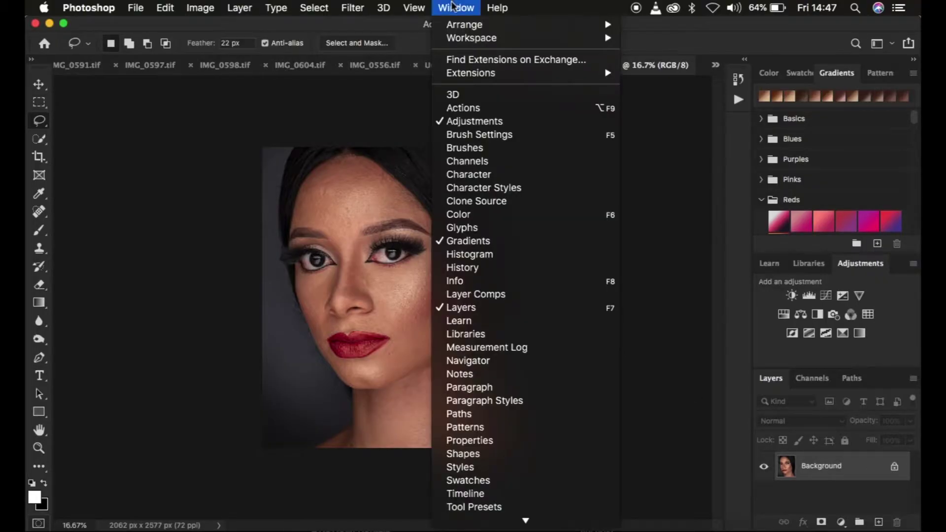
click(464, 105)
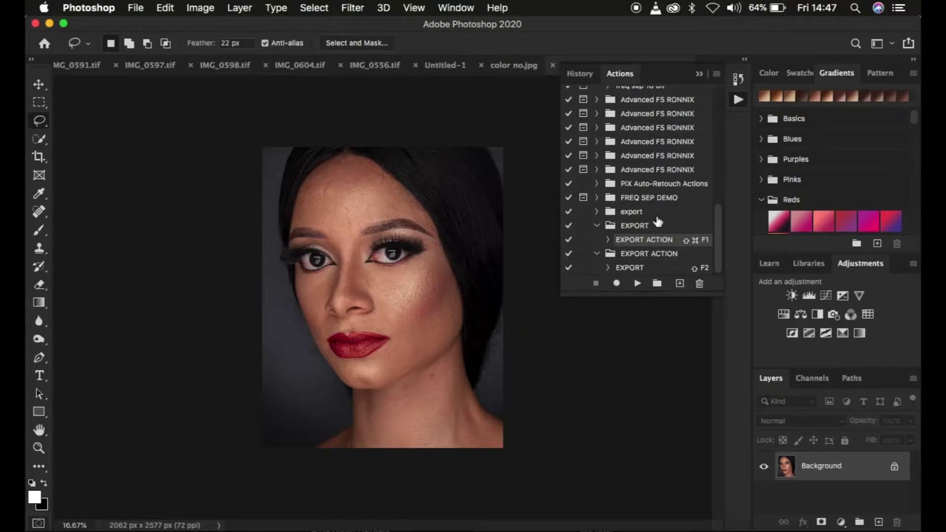
click(656, 284)
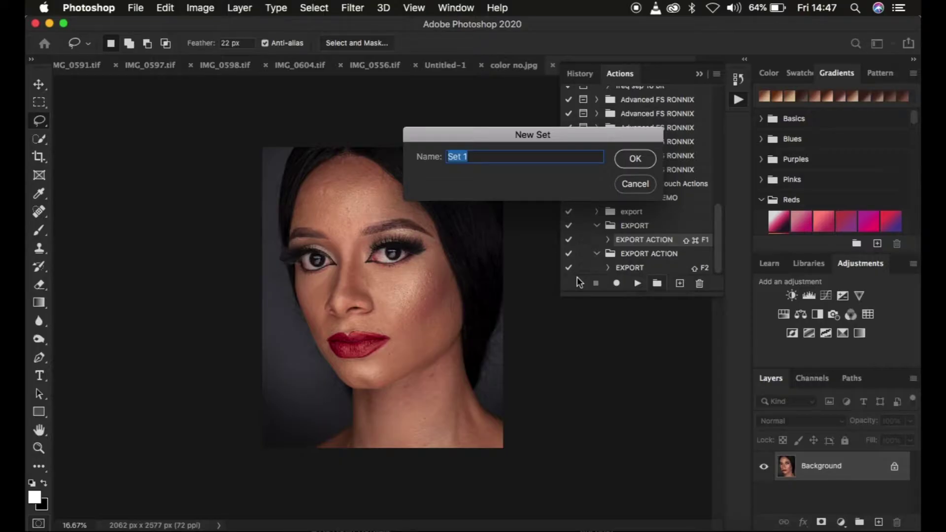
text(SKIN RET)
click(636, 162)
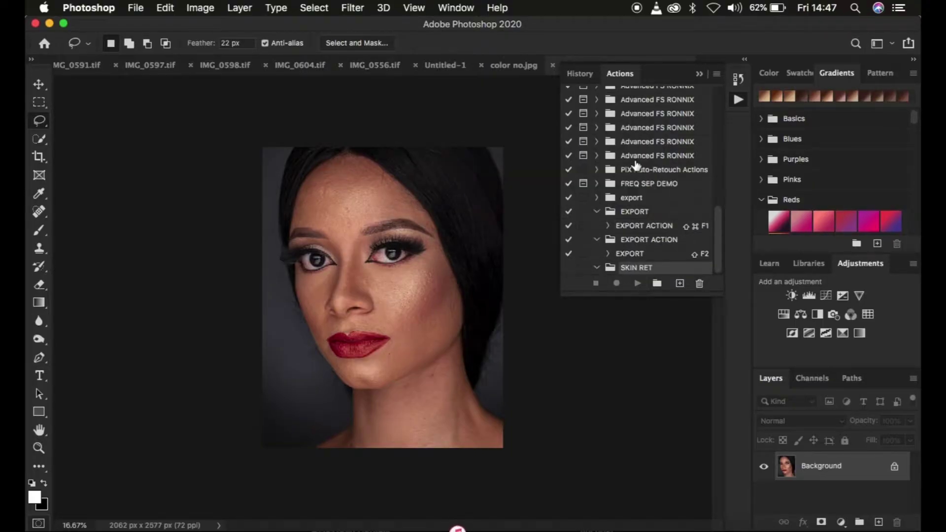
Create an action named FREQ SEP in the SKIN RET set with the color Red and start recording it
click(680, 285)
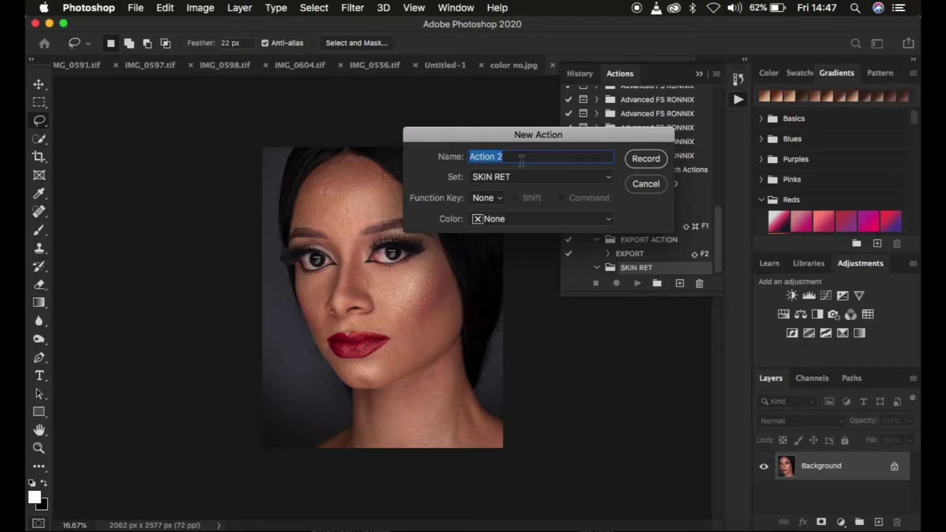
text(FREQ SEP)
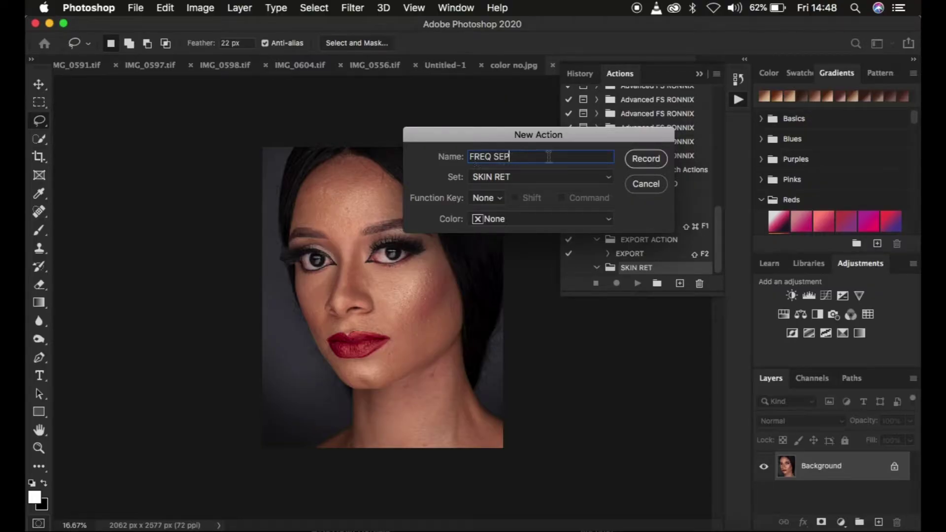
click(504, 180)
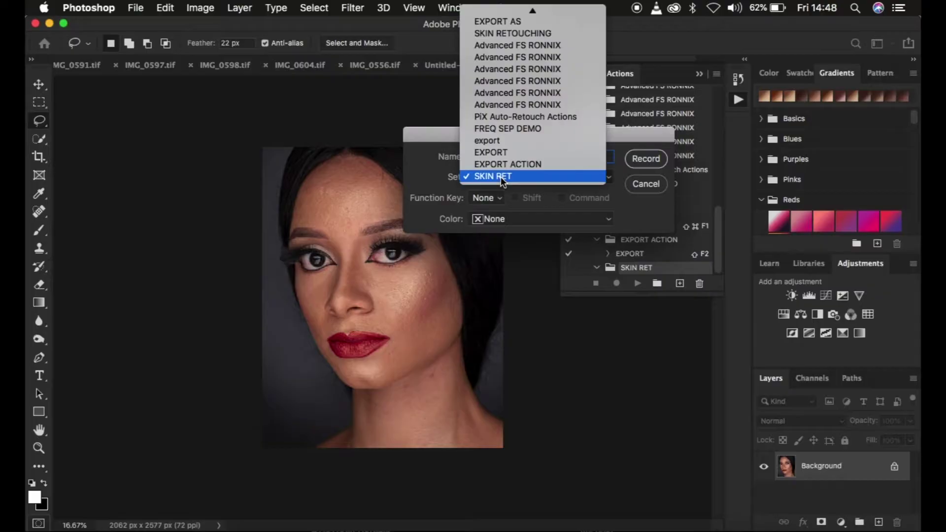
click(502, 177)
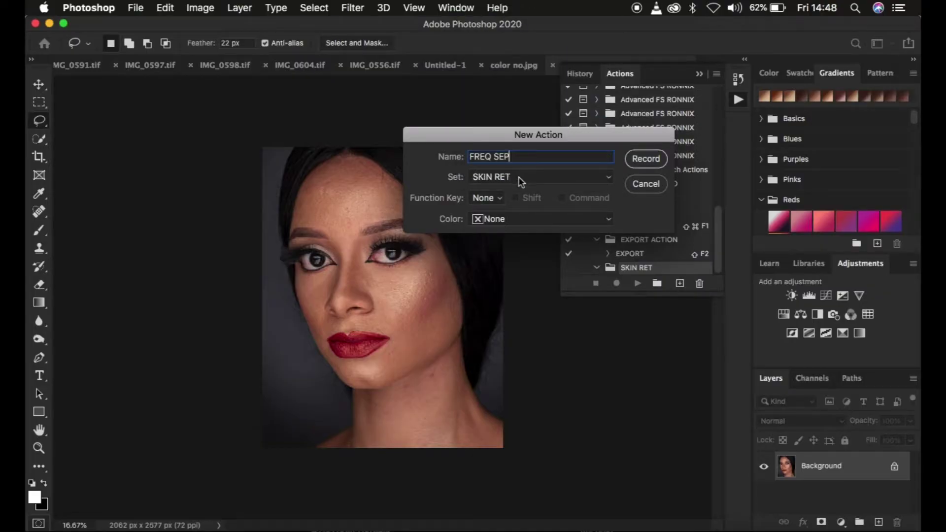
click(487, 198)
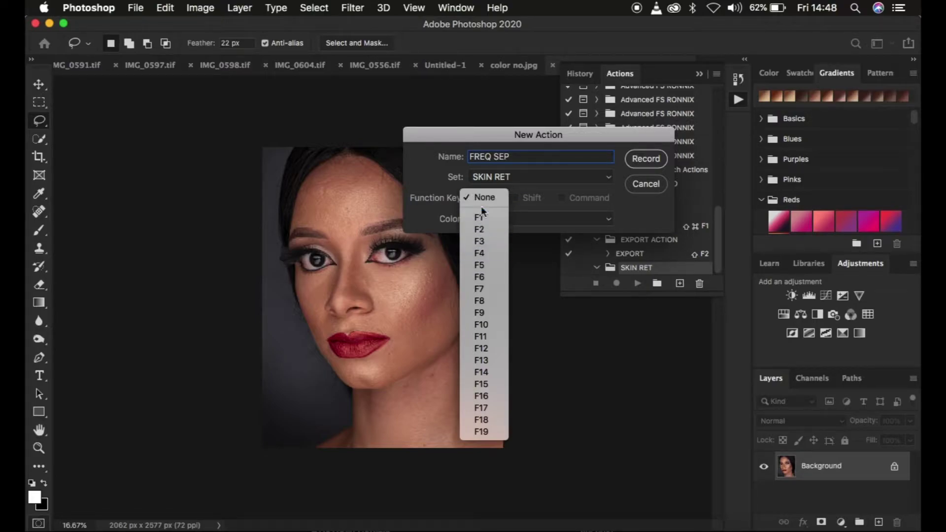
click(515, 204)
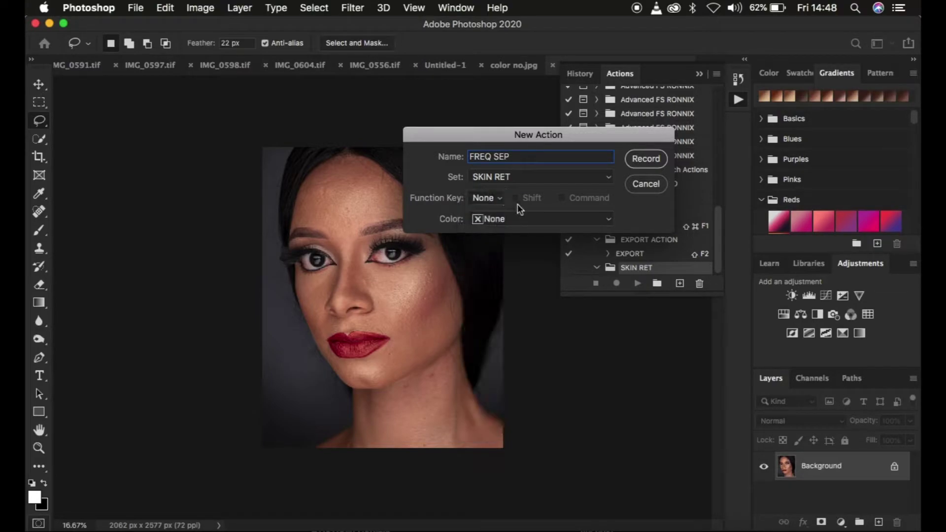
click(505, 218)
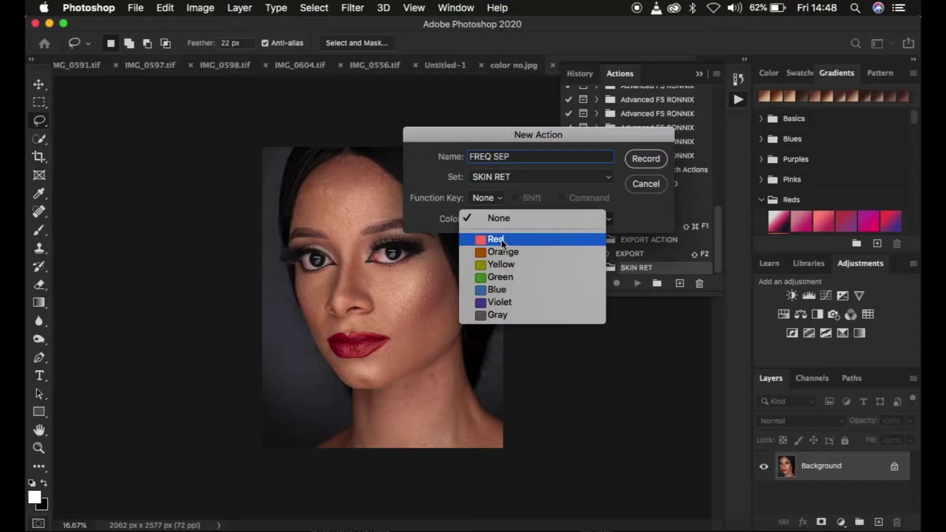
click(501, 241)
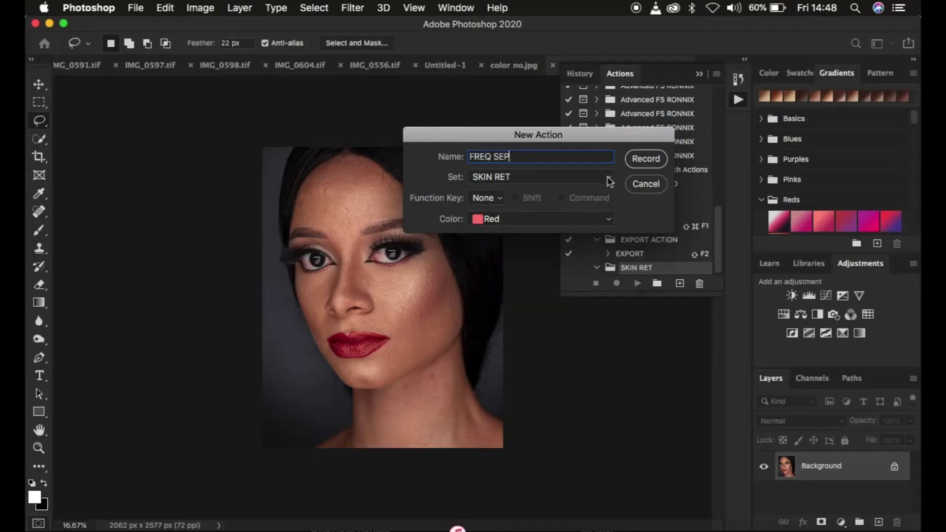
click(637, 158)
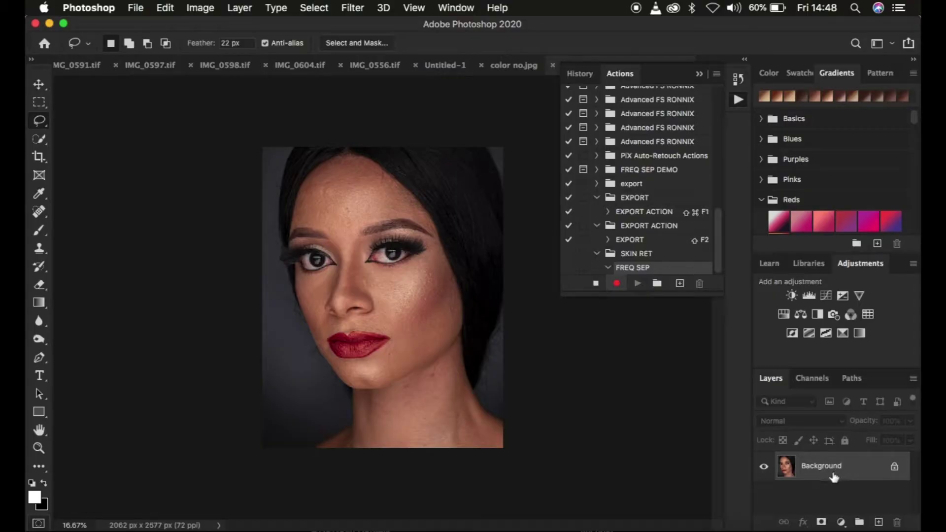
Duplicate the Background layer twice and hide the uppermost copy
key(super+j)
key(super+j)
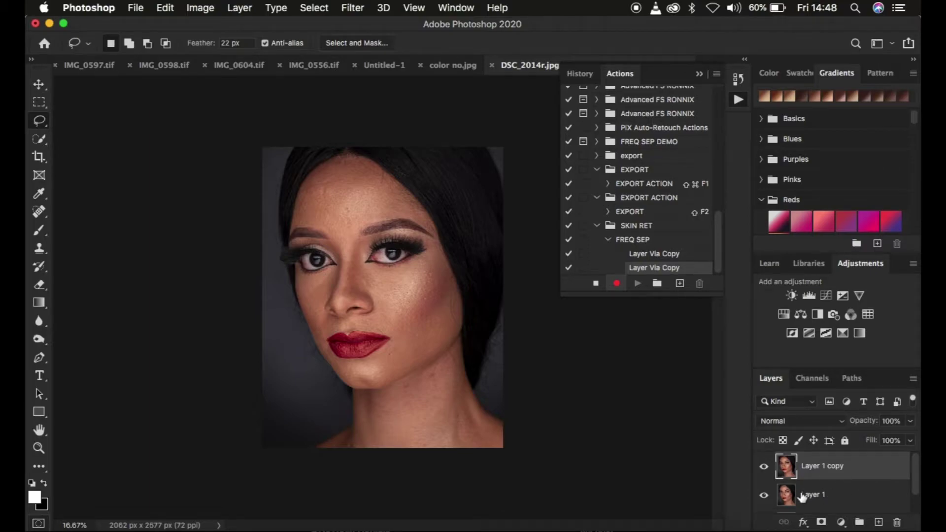
click(764, 469)
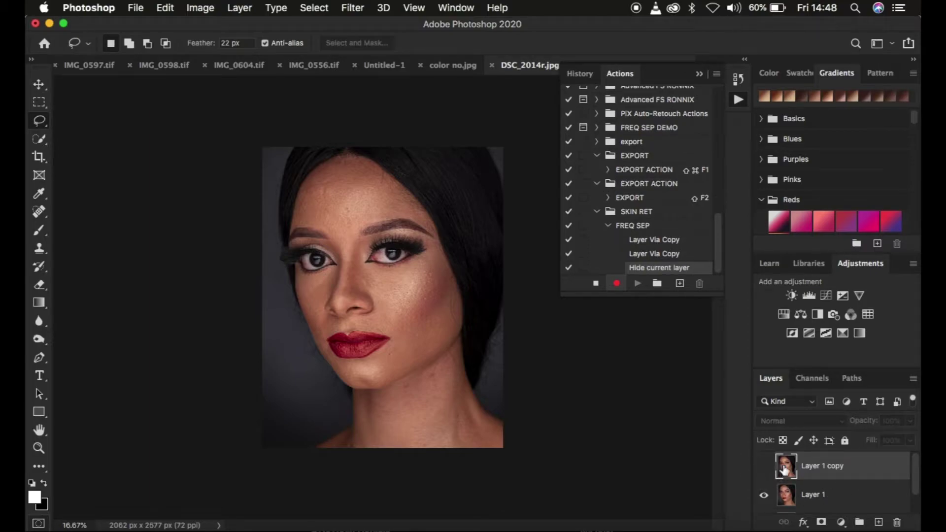
Rename the lower duplicate layer LOW and the hidden upper duplicate HIGH
double_click(812, 495)
text(H)
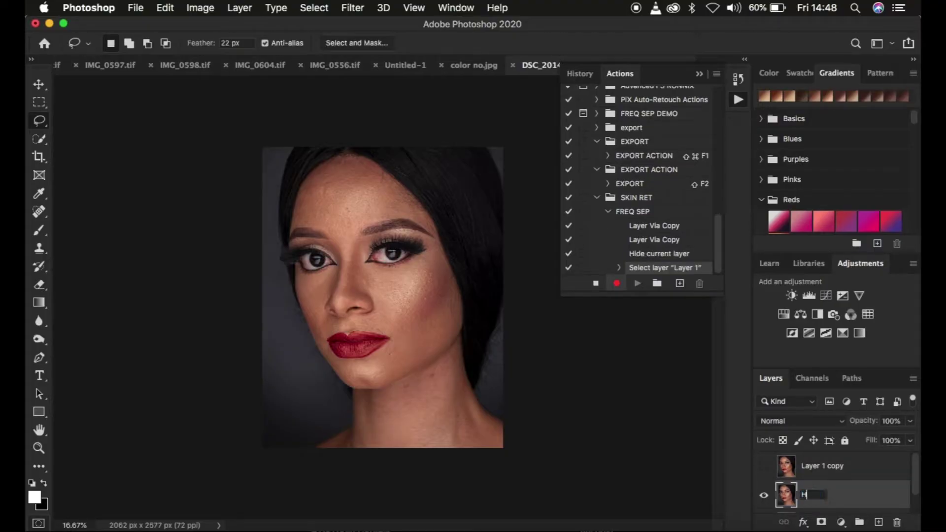
key(BackSpace)
key(BackSpace)
key(BackSpace)
text(LOW)
double_click(821, 466)
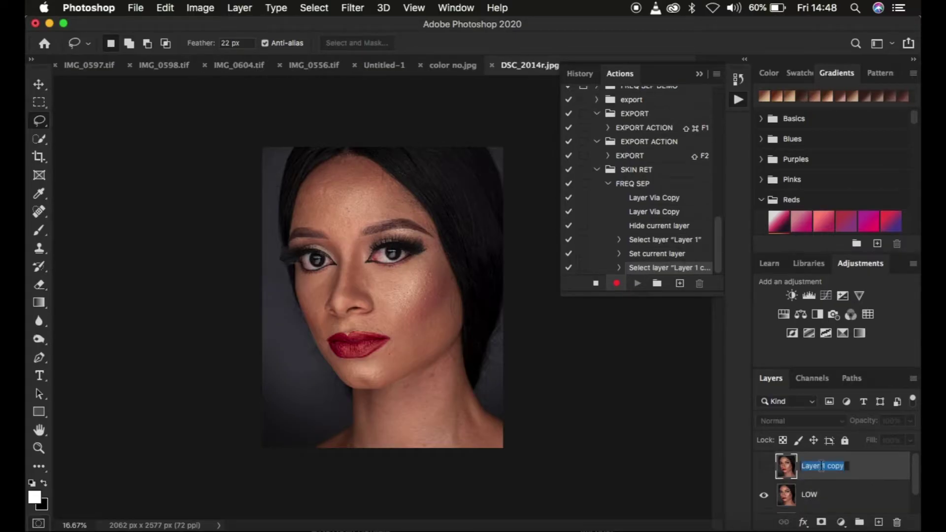
text(HIGH)
key(Return)
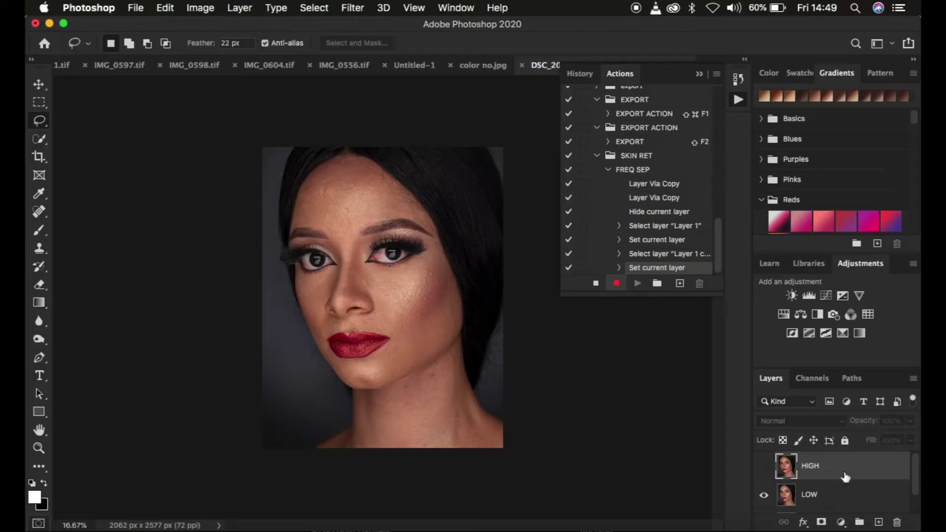
Start a Gaussian Blur on the LOW layer with a radius of 7.6 pixels
click(832, 497)
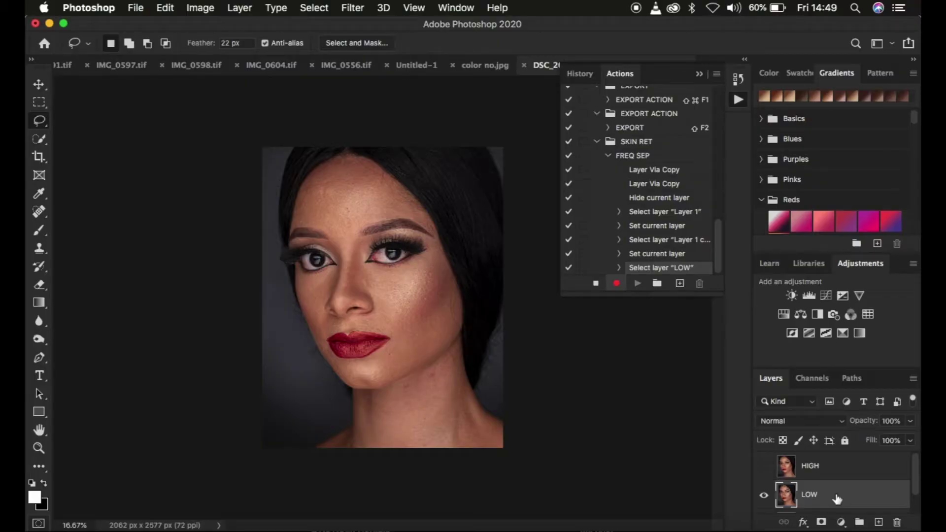
click(353, 8)
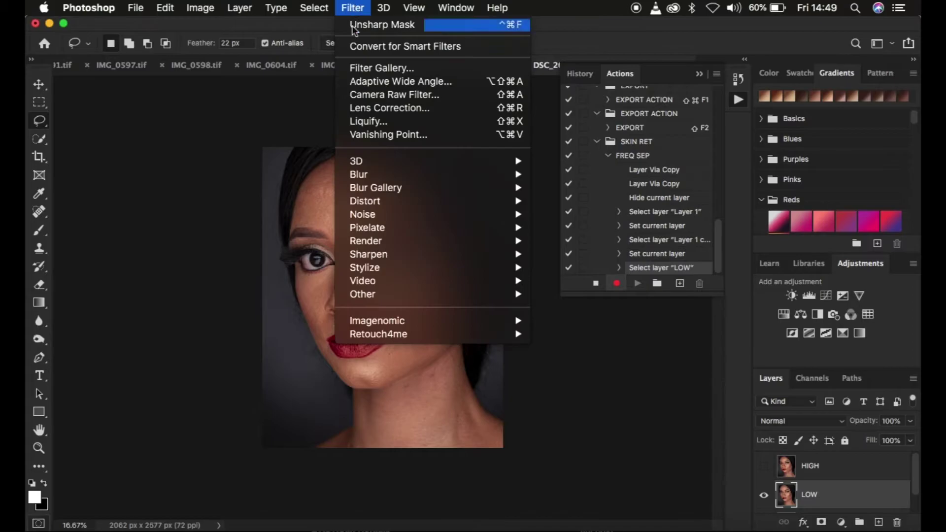
mouse_move(438, 176)
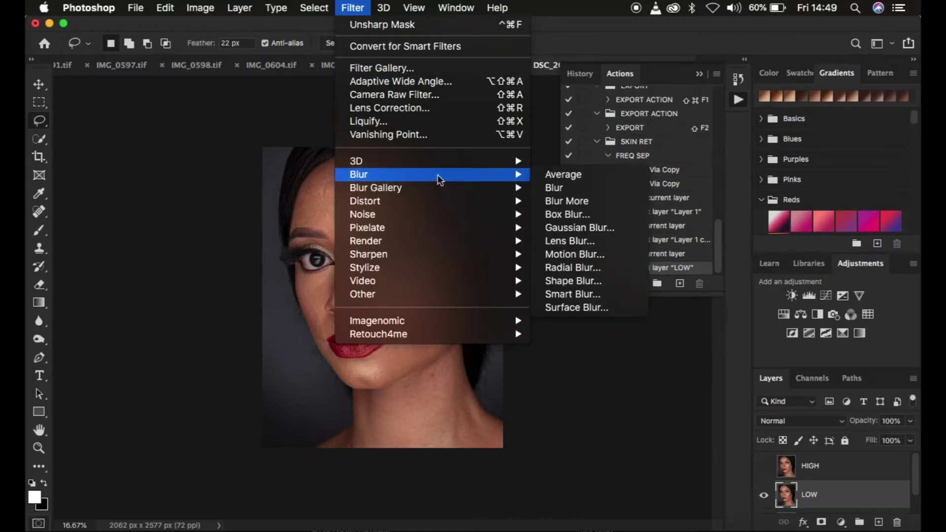
click(564, 228)
mouse_move(623, 296)
mouse_down()
mouse_move(604, 296)
mouse_move(616, 299)
mouse_up()
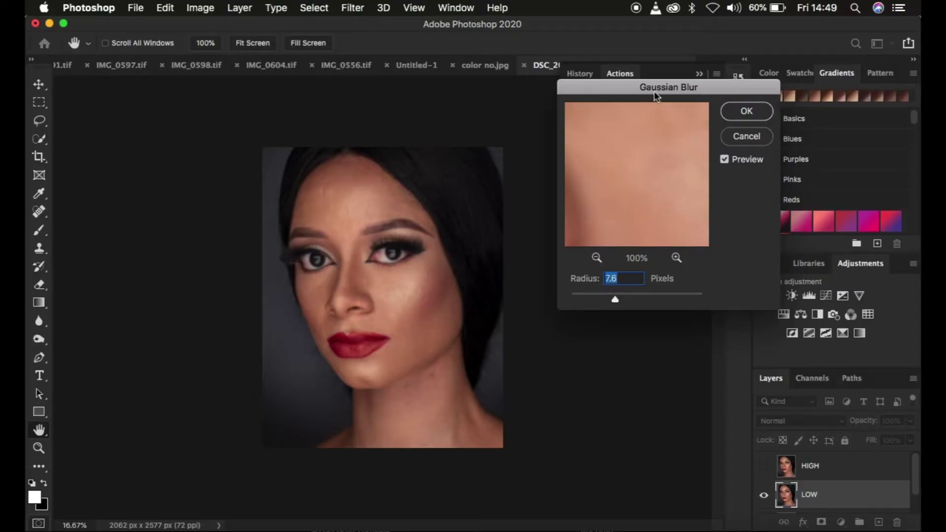
Set the blur radius to 6.4 pixels, apply it, and turn on the dialog pause for the recorded Gaussian Blur step
drag(656, 93, 753, 97)
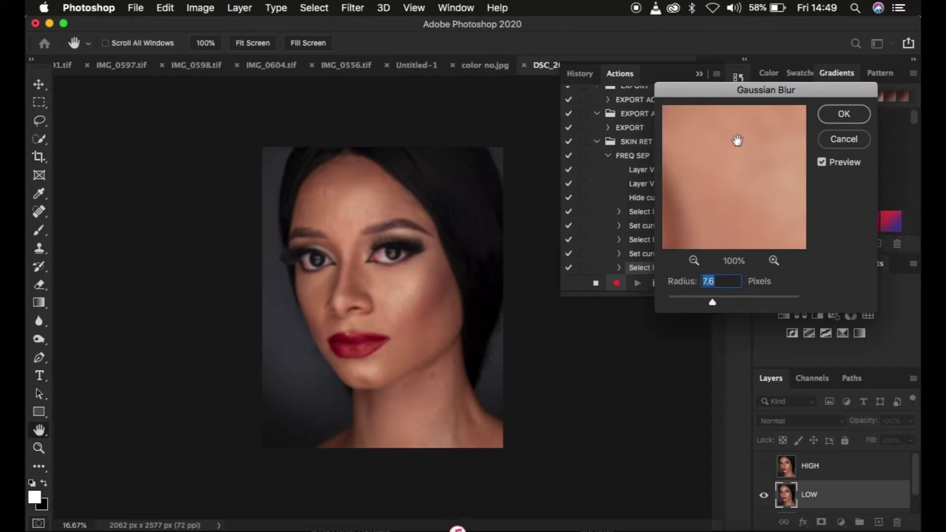
drag(719, 96, 738, 68)
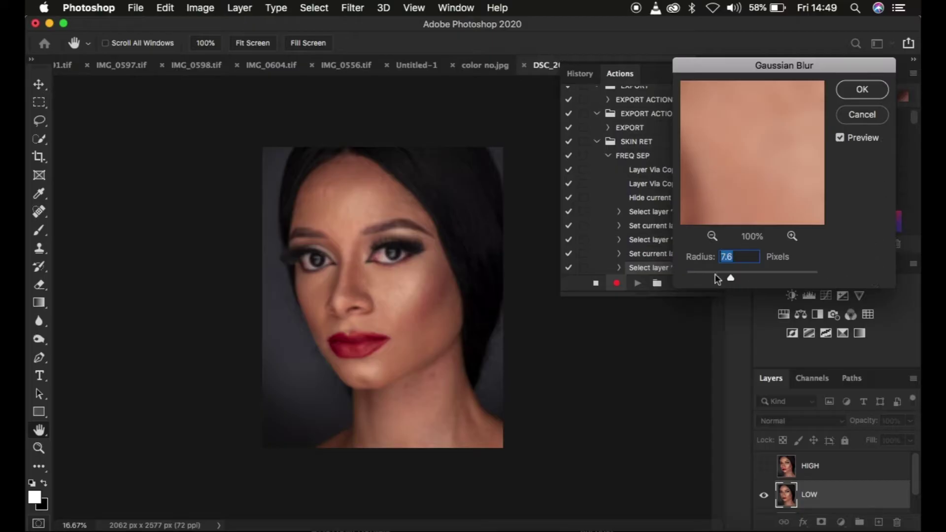
click(712, 236)
click(713, 236)
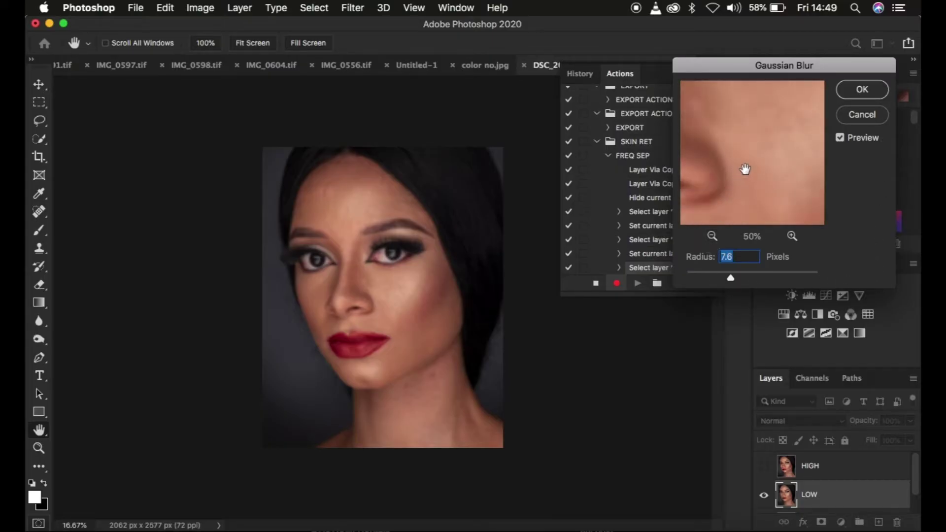
click(712, 236)
click(712, 236)
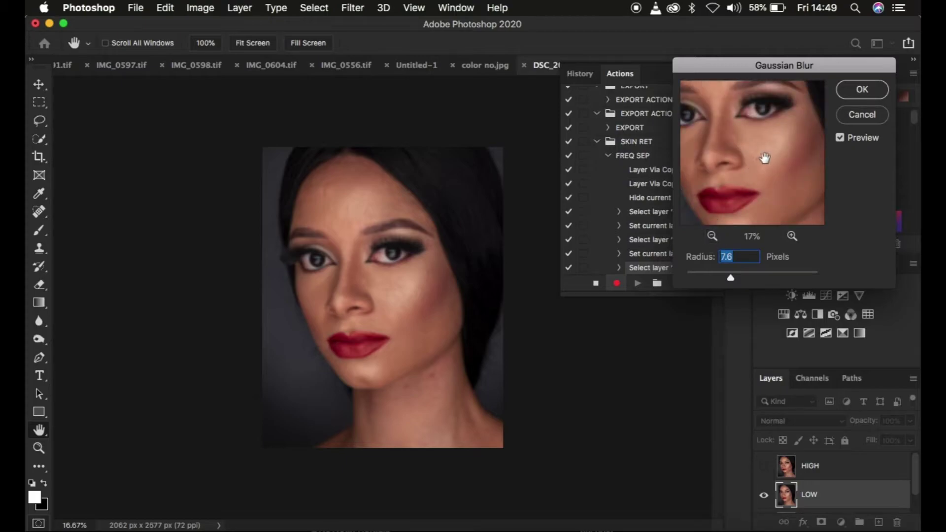
click(792, 236)
click(793, 236)
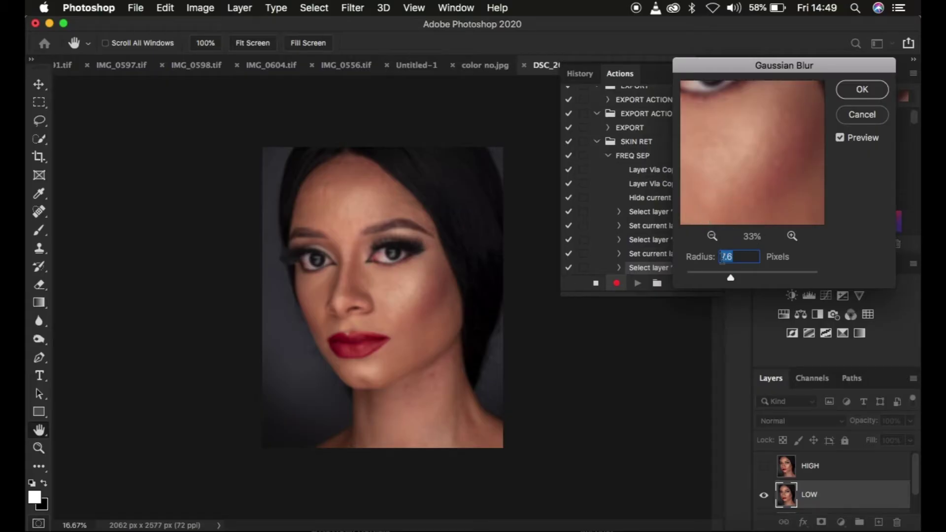
drag(730, 278, 727, 281)
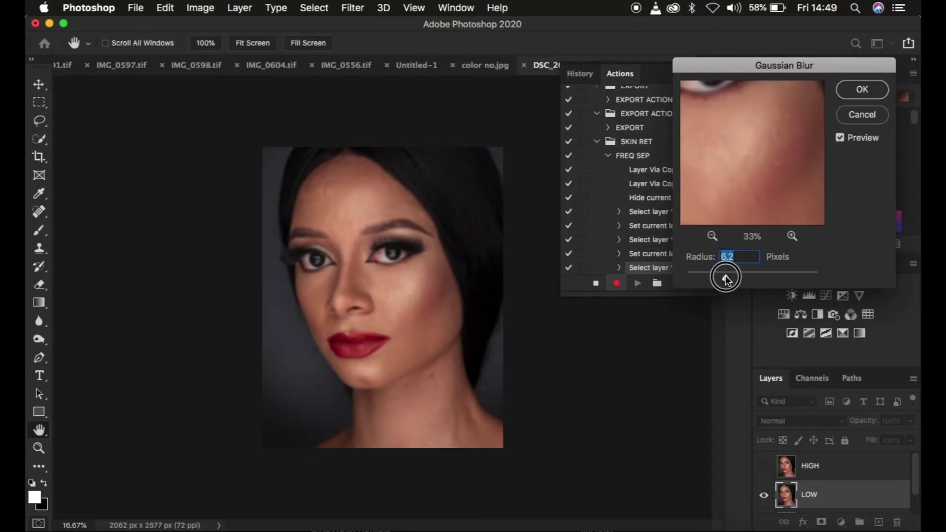
drag(728, 280, 728, 279)
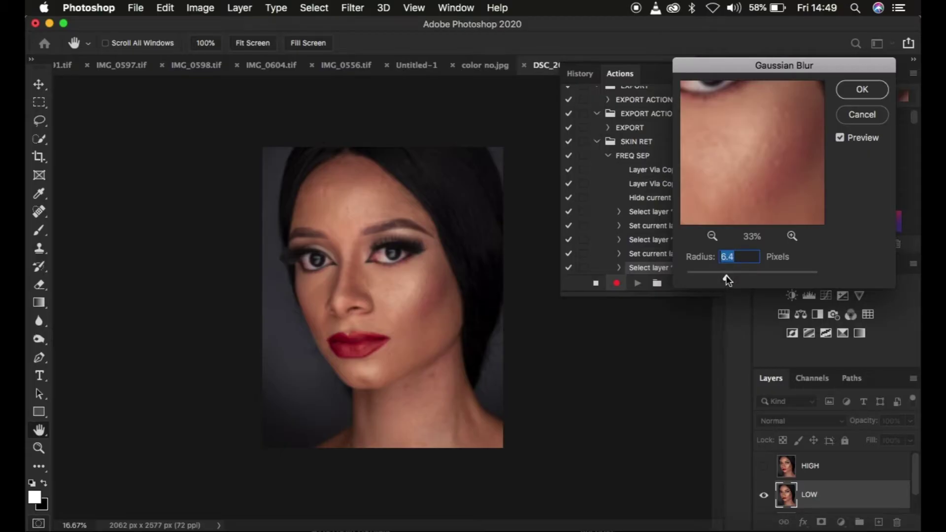
click(850, 91)
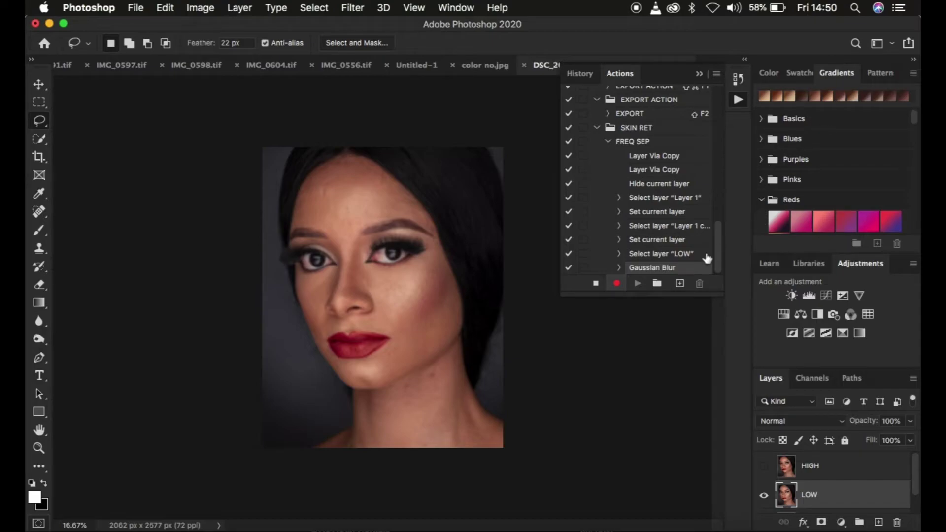
click(584, 269)
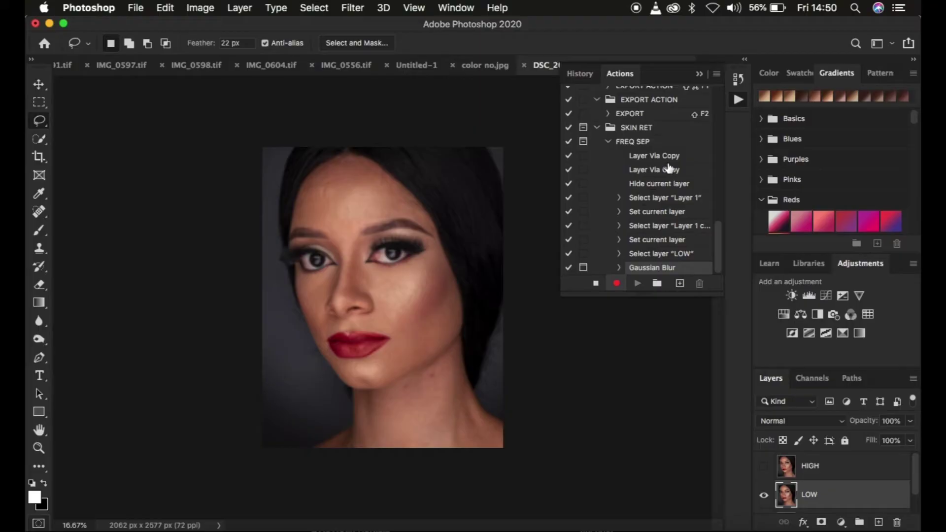
Make the HIGH layer visible and start Apply Image on it with LOW as the source layer
click(843, 472)
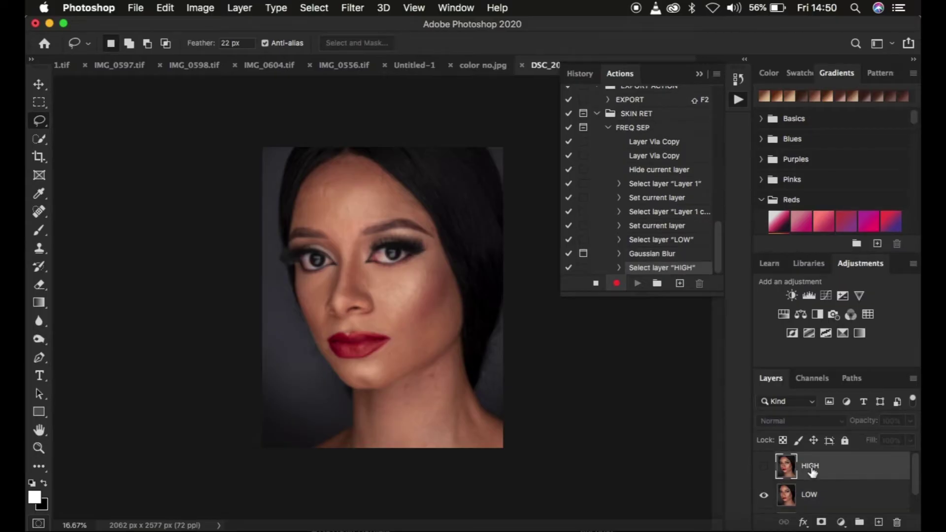
click(764, 466)
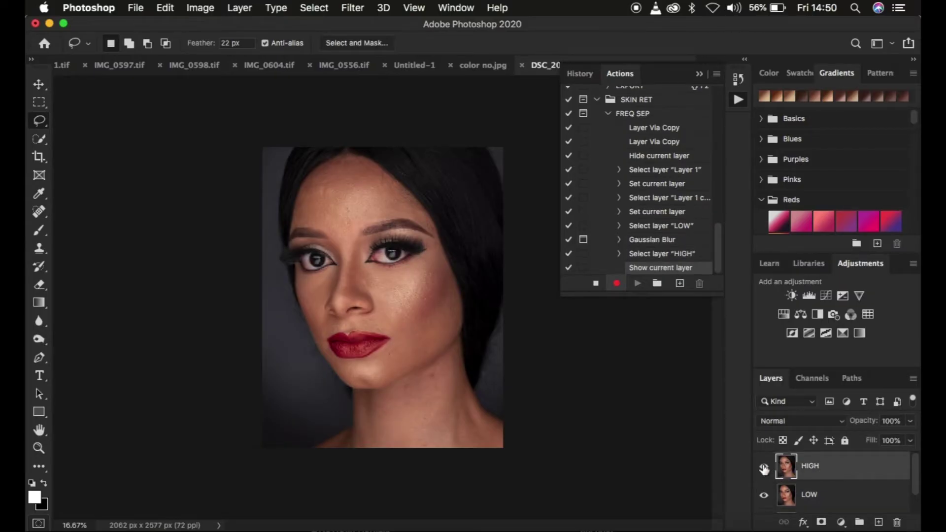
click(199, 7)
click(235, 221)
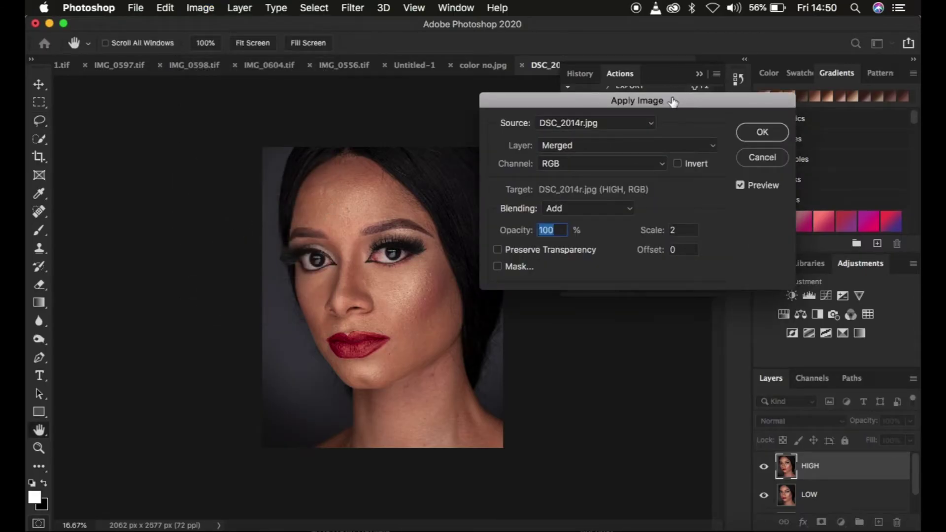
drag(672, 100, 716, 117)
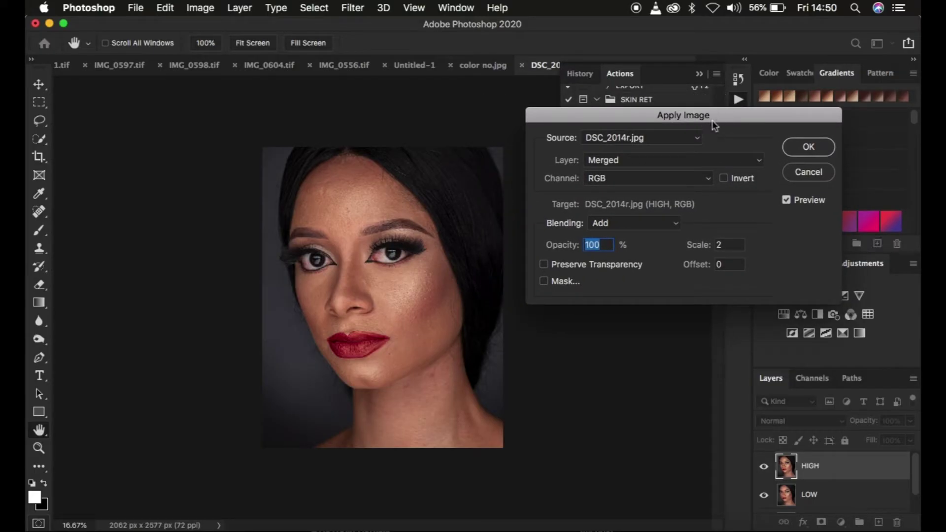
click(605, 159)
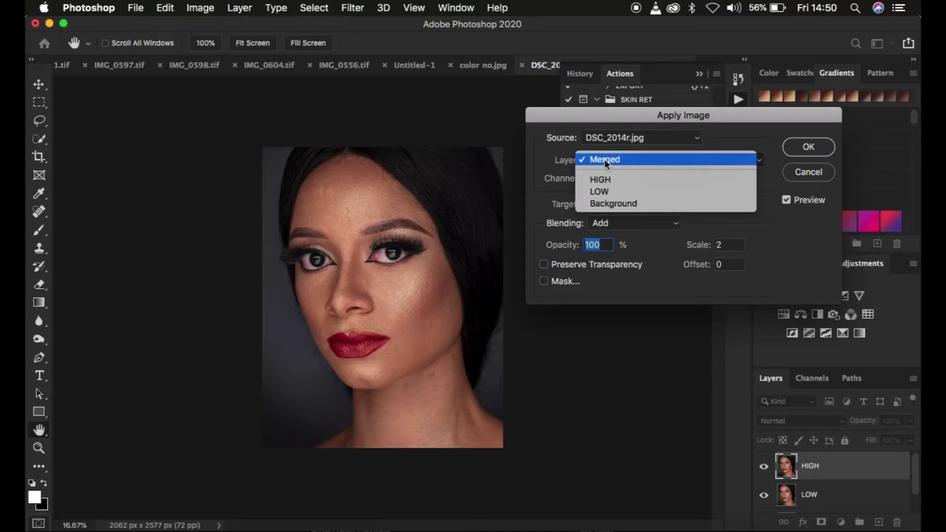
click(603, 192)
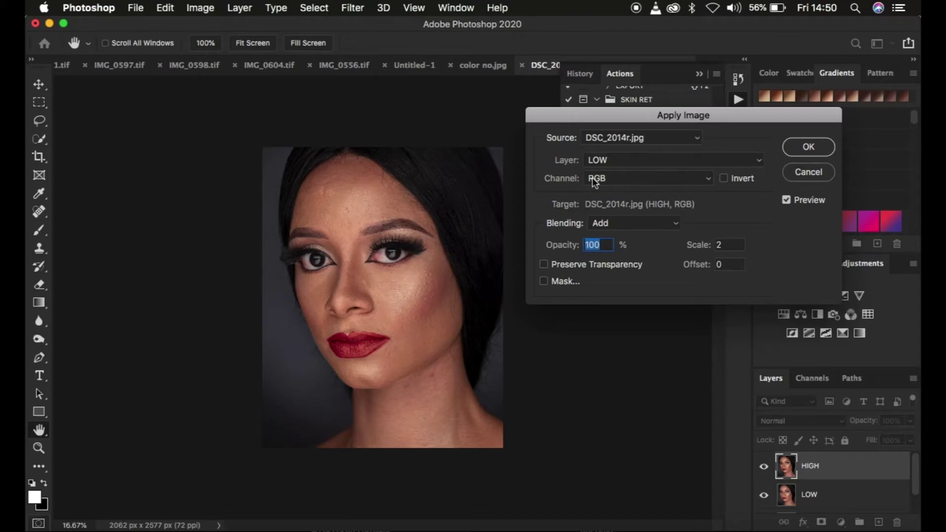
Keep the Apply Image channel at RGB and set the blending to Subtract with scale 2 and offset 128
click(607, 180)
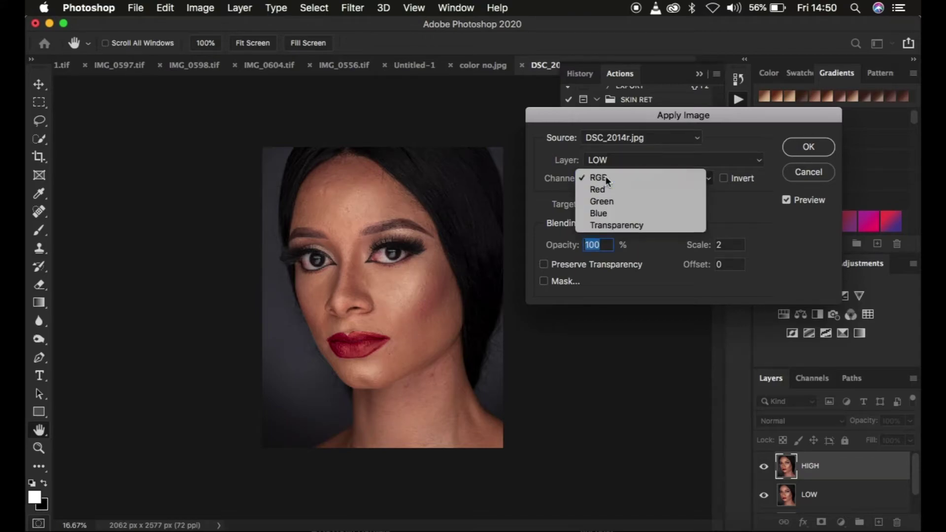
click(607, 180)
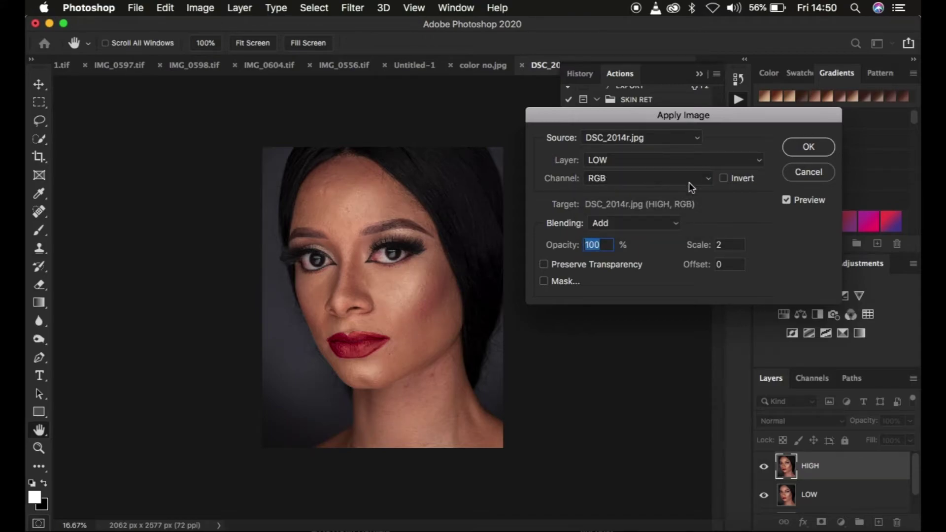
click(638, 226)
click(631, 236)
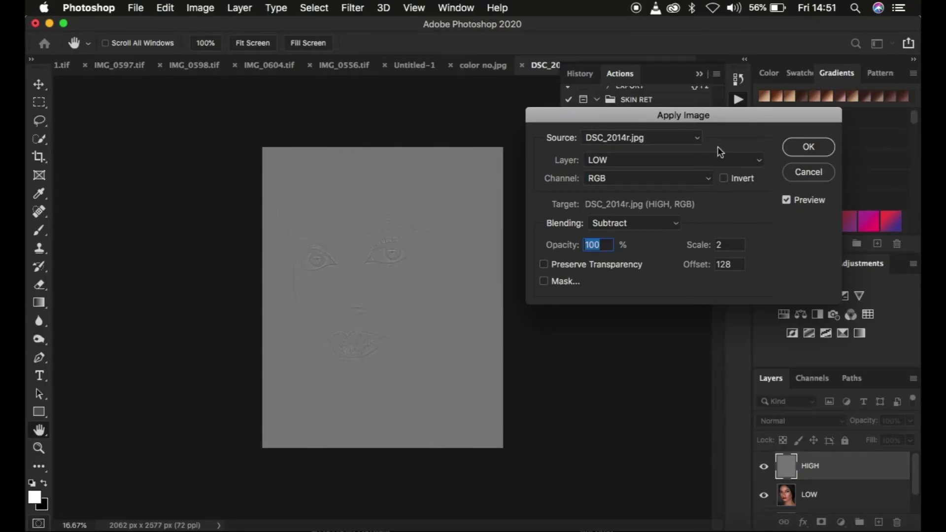
Try Add blending with Invert enabled in Apply Image, keeping LOW as the layer and RGB as the channel
drag(708, 119, 715, 147)
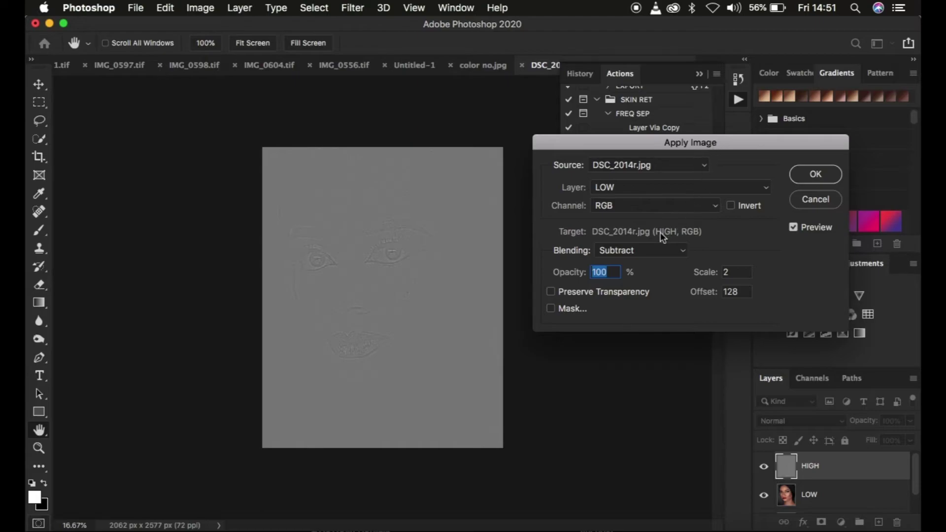
click(642, 250)
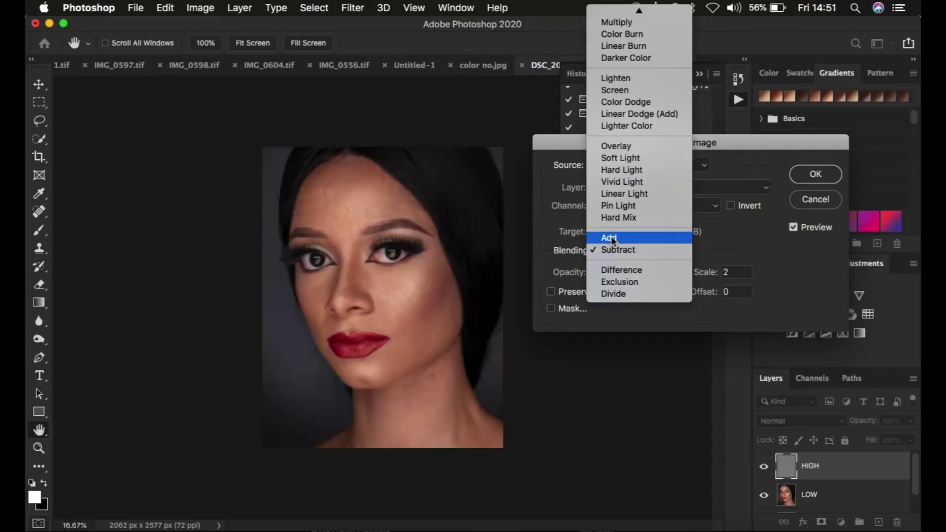
click(611, 239)
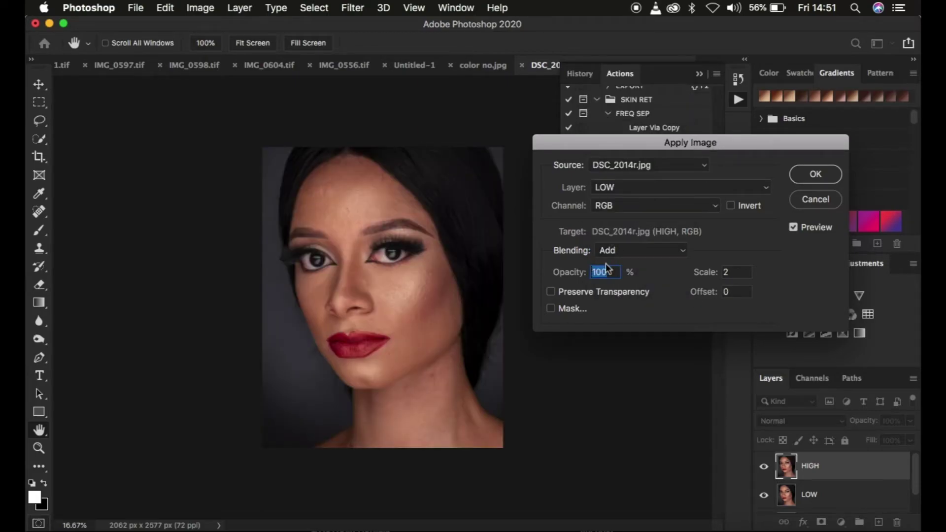
click(731, 206)
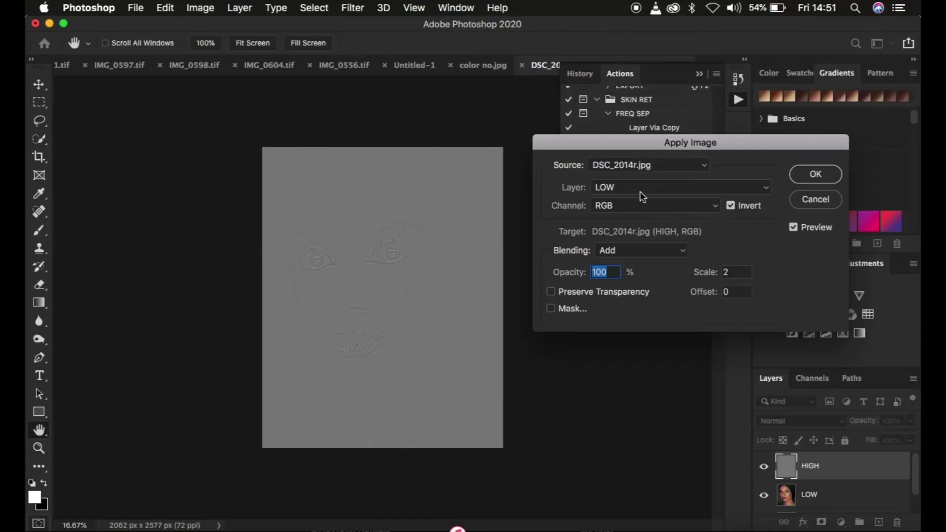
click(616, 187)
click(616, 188)
click(626, 204)
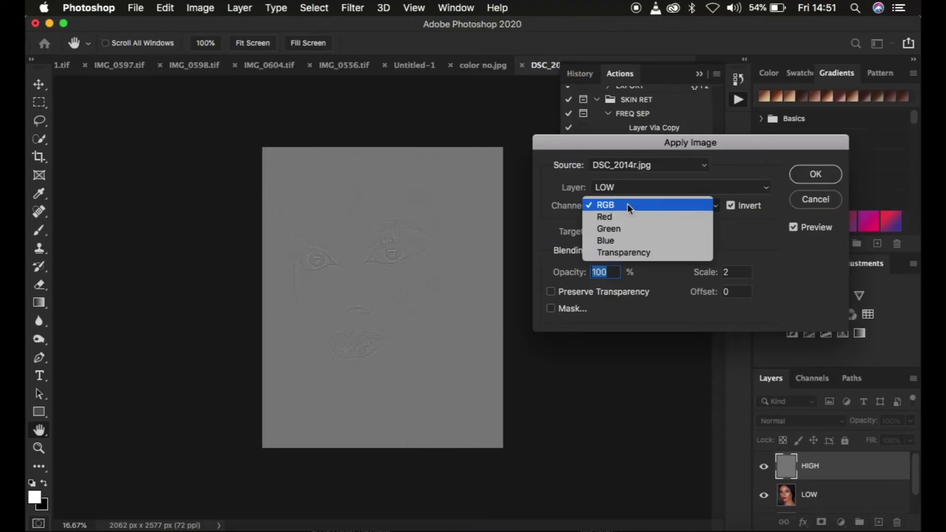
click(623, 202)
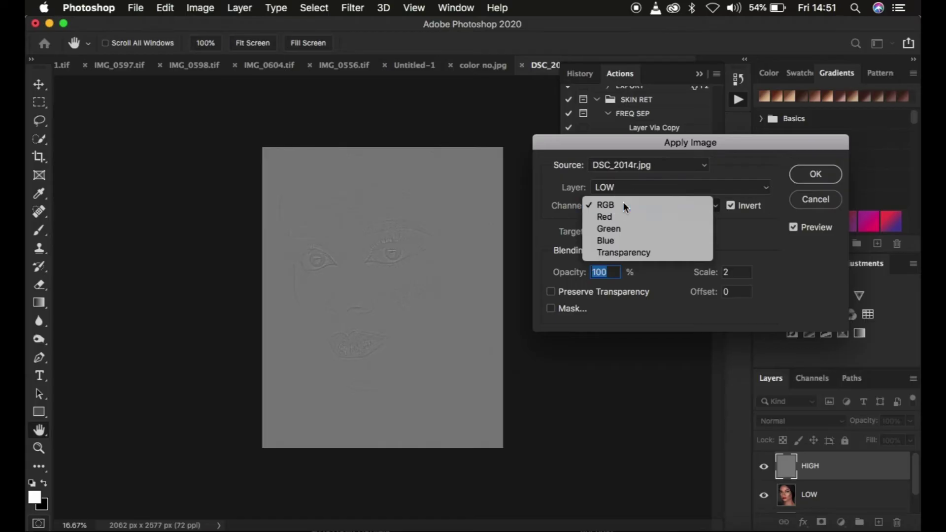
click(619, 191)
click(620, 190)
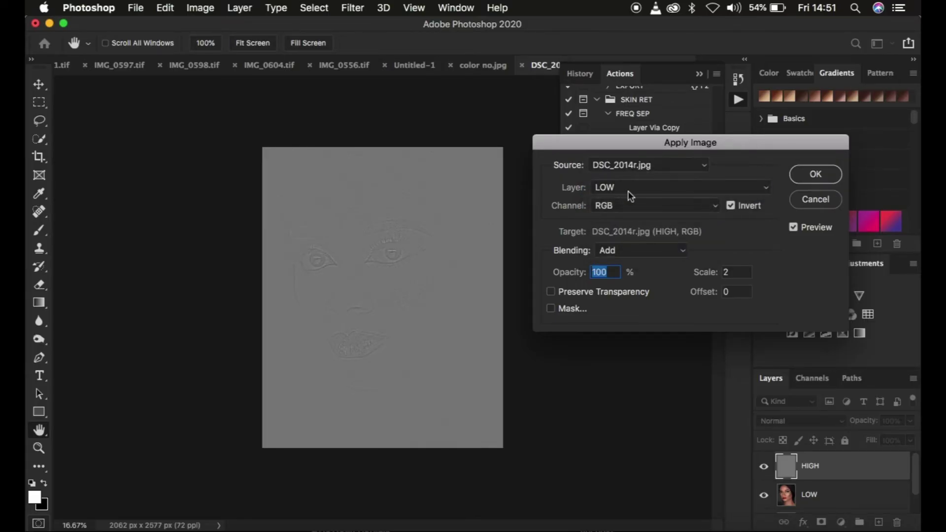
Apply the image with Subtract blending and Invert off, and set the HIGH layer's blend mode to Linear Light
click(627, 250)
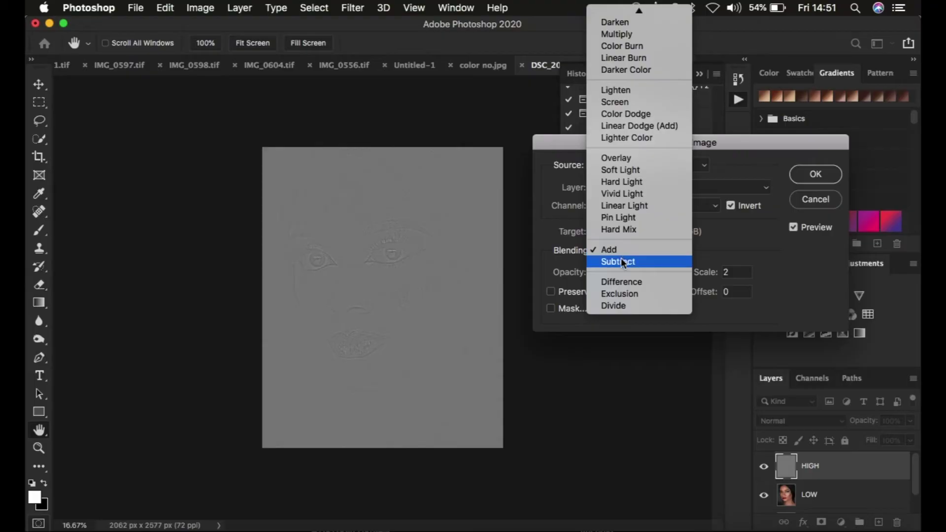
click(629, 263)
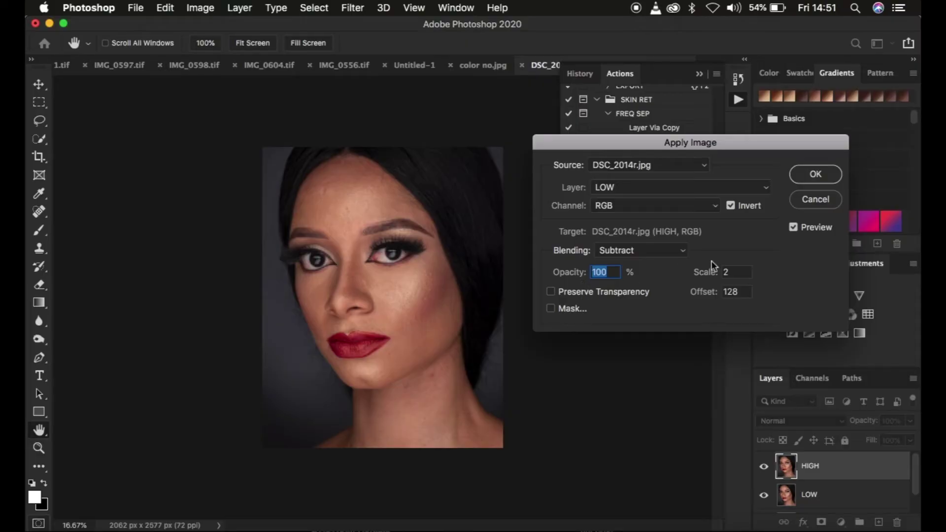
click(732, 210)
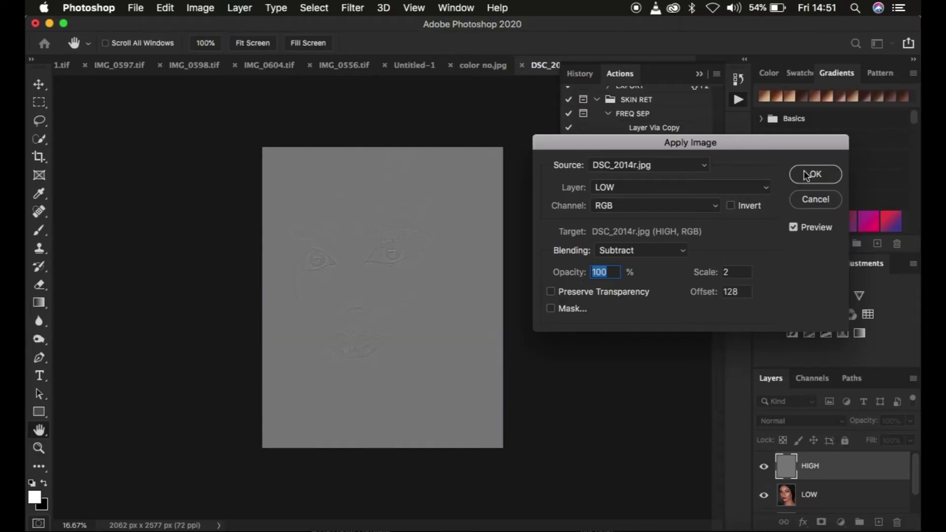
click(806, 176)
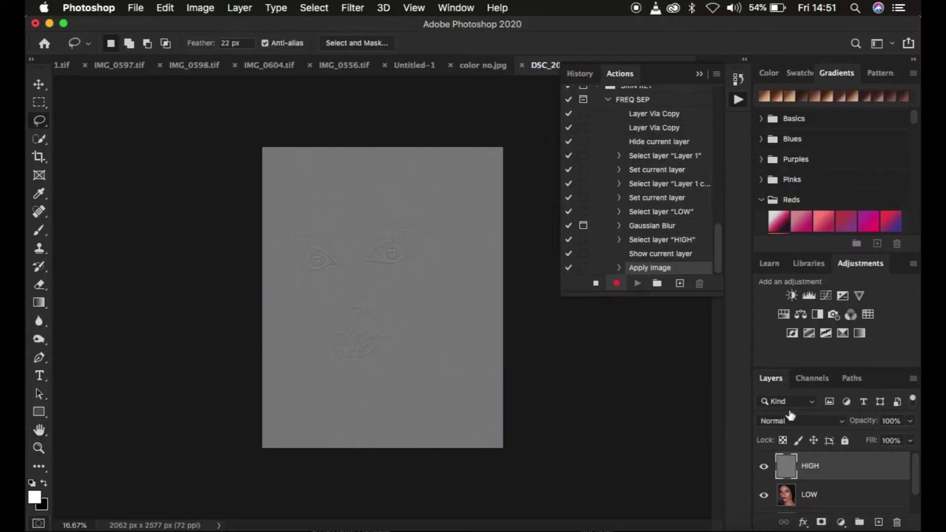
click(778, 421)
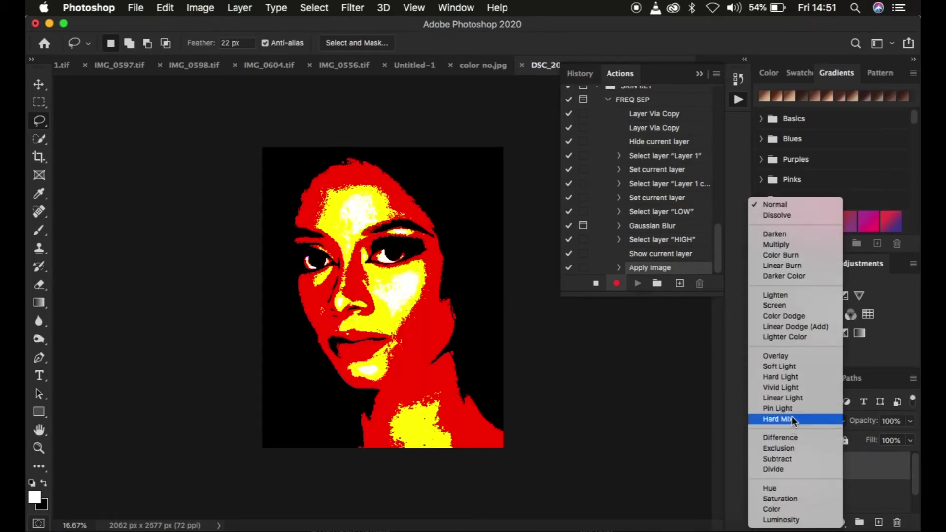
click(789, 399)
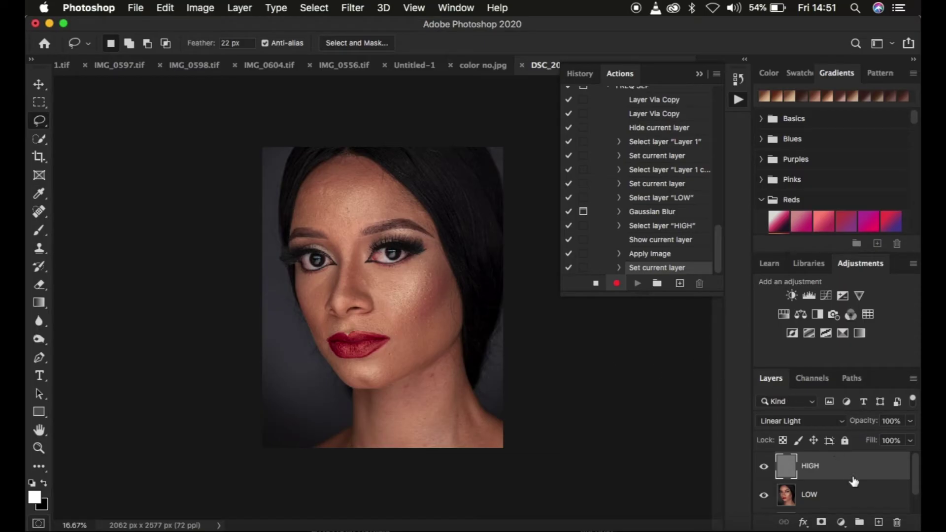
Group the HIGH and LOW layers and name the group freq sep 8bit
click(850, 501)
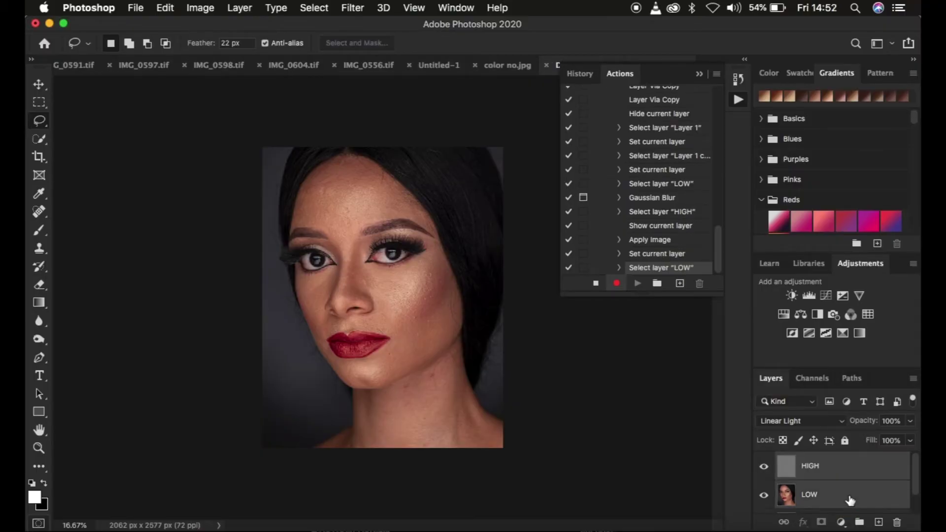
key(super+g)
double_click(812, 460)
text(t)
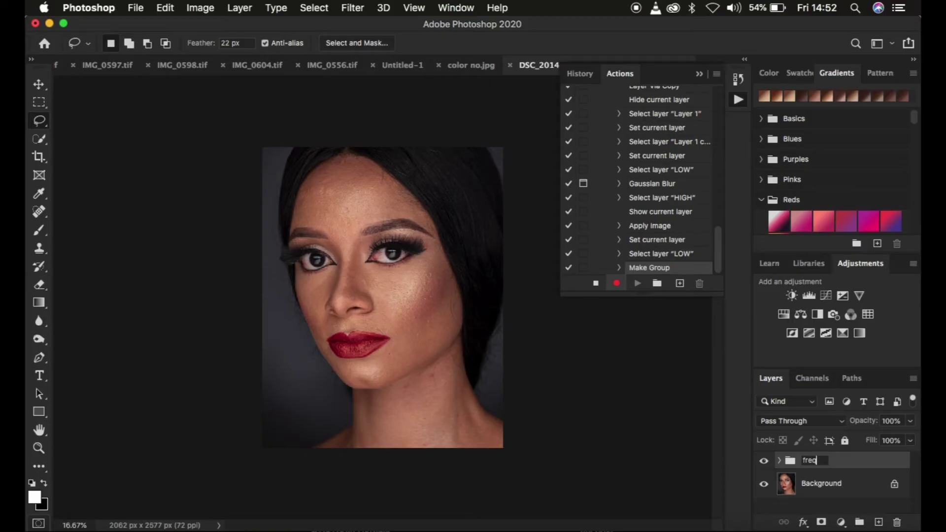
text(req sep)
text( 8bo)
key(Return)
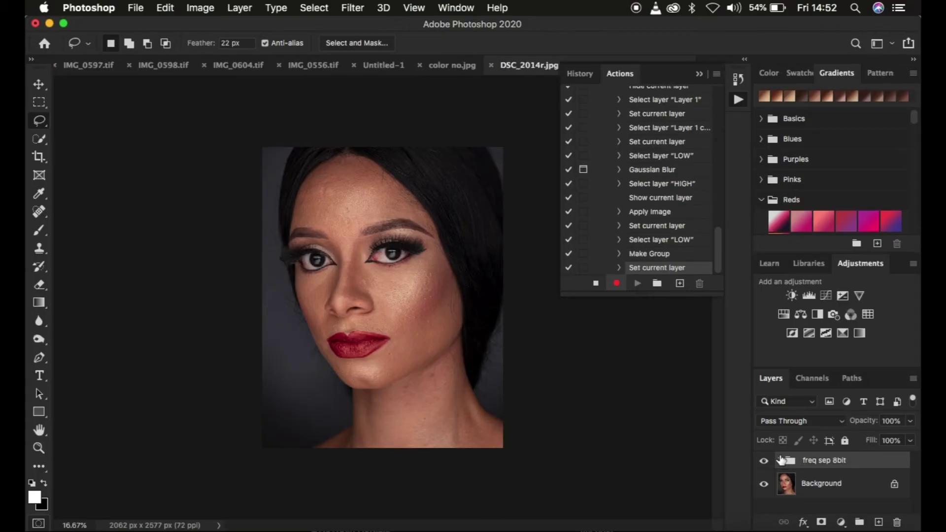
Select the LOW layer inside the freq sep 8bit group and switch to the Mixer Brush tool
click(780, 462)
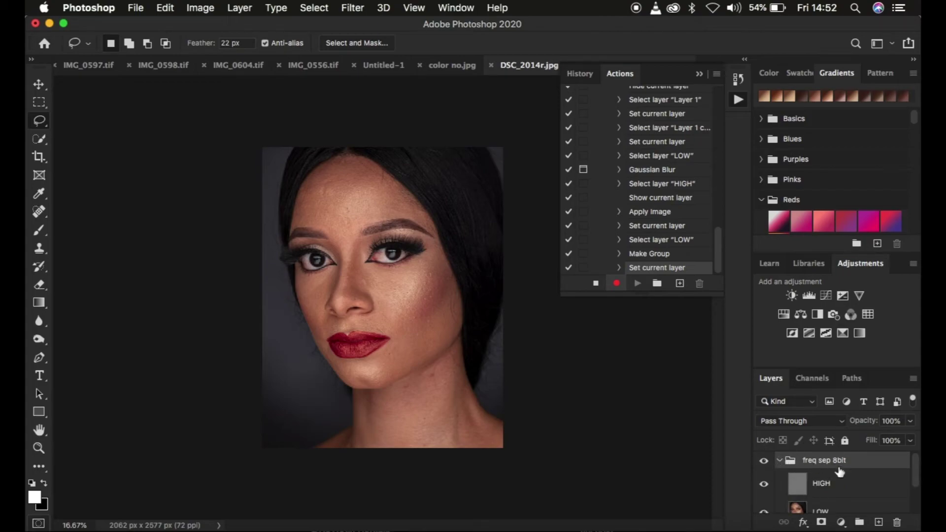
scroll(835, 473, down, 2)
click(819, 475)
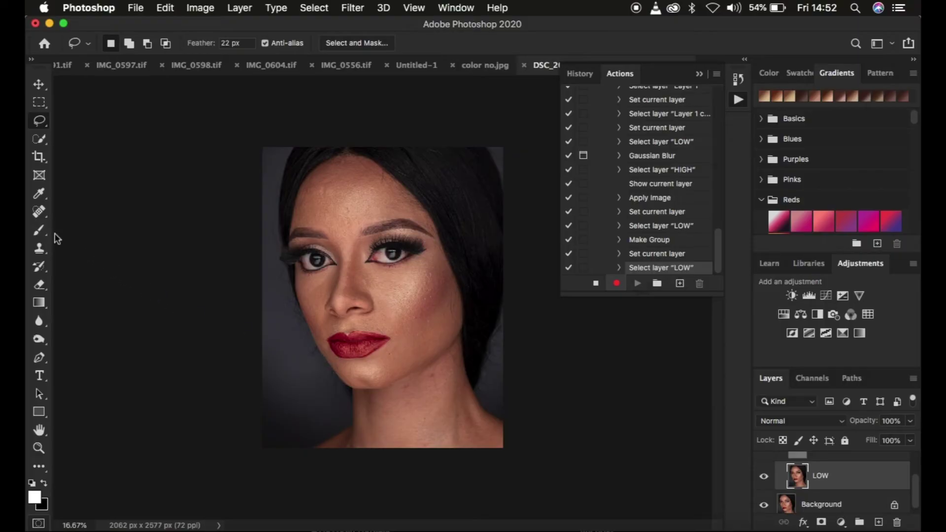
click(39, 230)
right_click(39, 230)
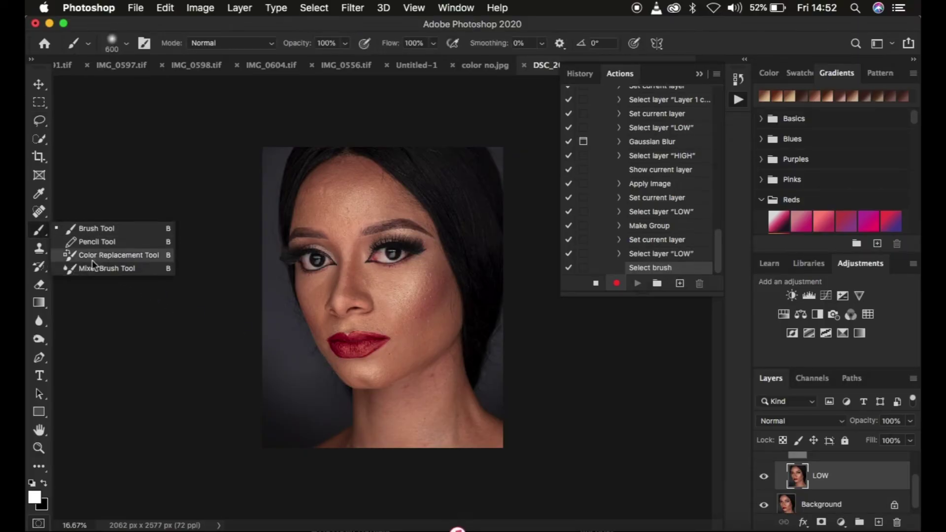
click(106, 268)
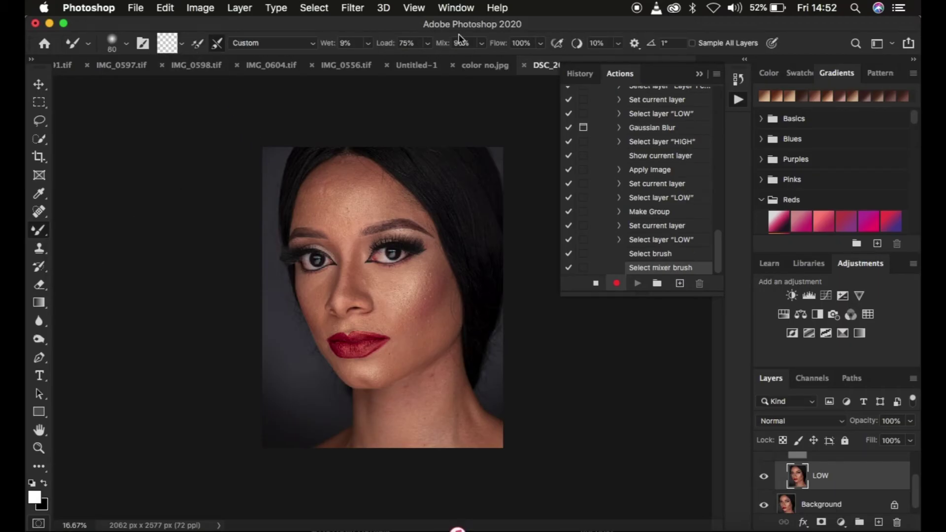
click(126, 43)
click(128, 42)
click(181, 46)
click(199, 55)
scroll(838, 491, up, 2)
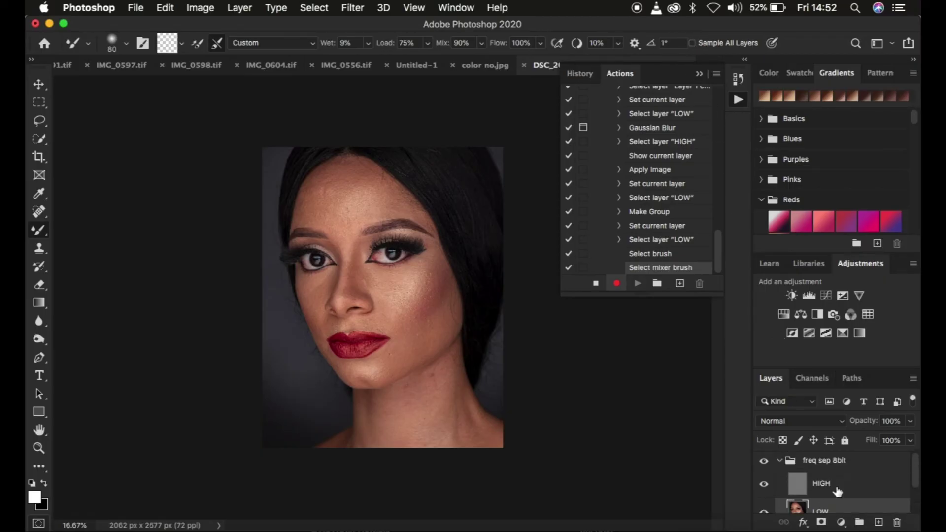
Stop recording the FREQ SEP action and collapse its list of recorded commands
click(596, 285)
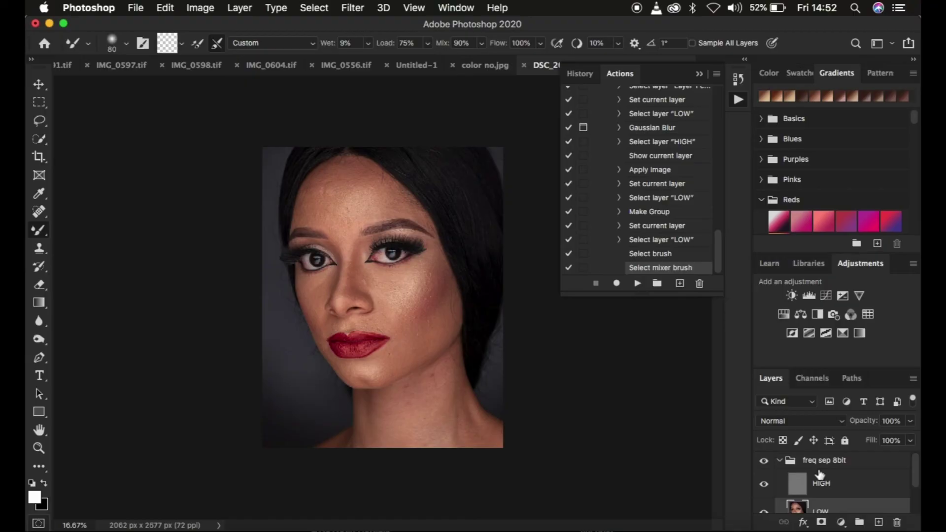
scroll(680, 247, up, 10)
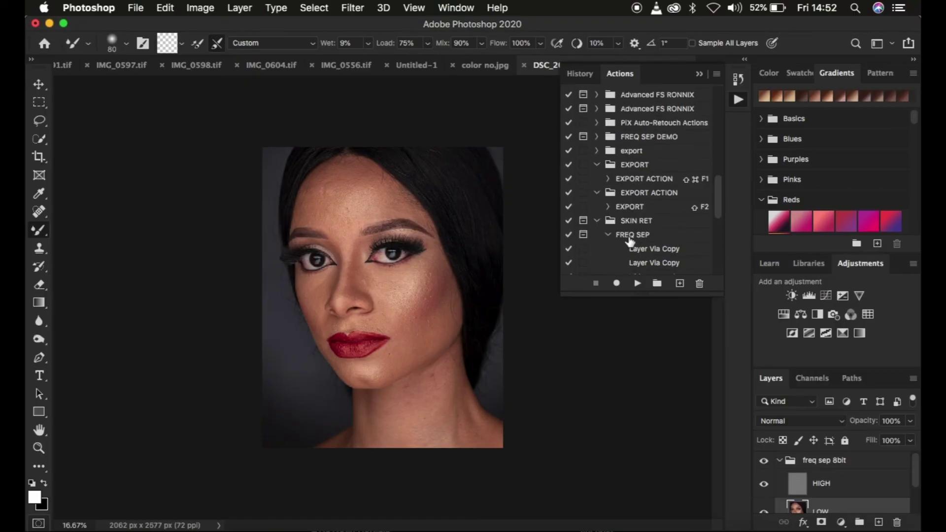
click(610, 236)
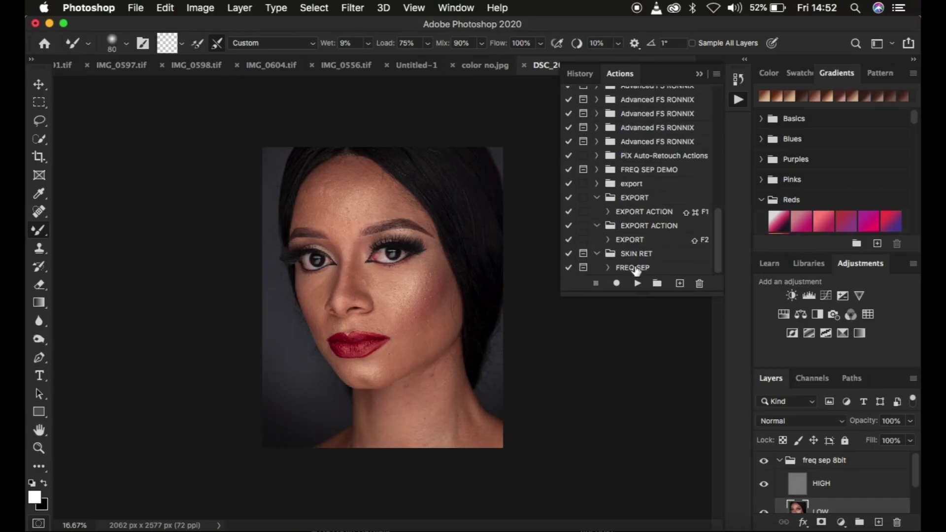
Delete the freq sep 8bit group and play the FREQ SEP action on the Background layer, accepting a 6.4 pixel blur
click(846, 467)
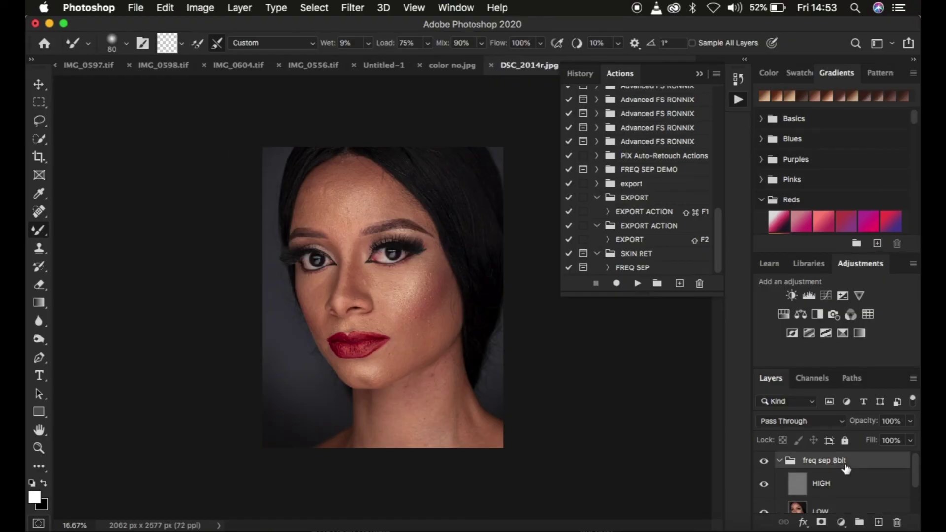
key(ctrl+Tab)
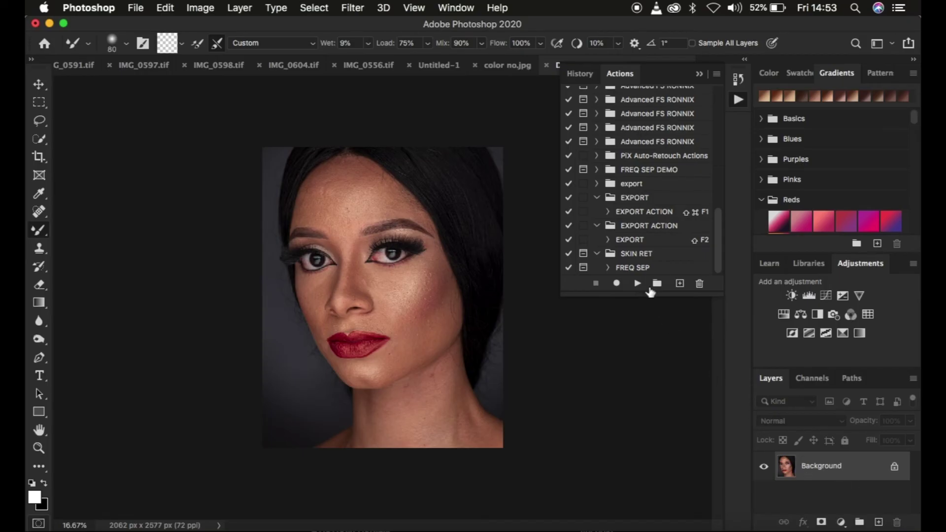
click(634, 271)
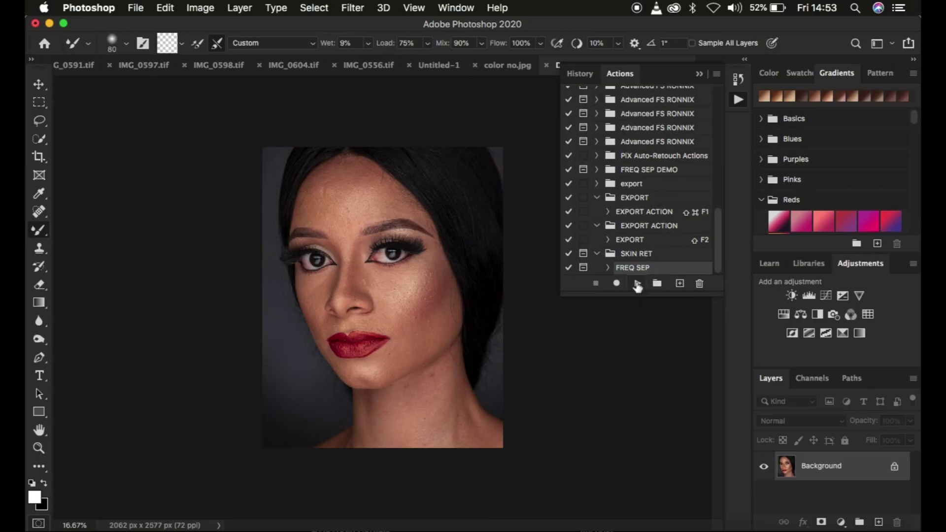
click(638, 284)
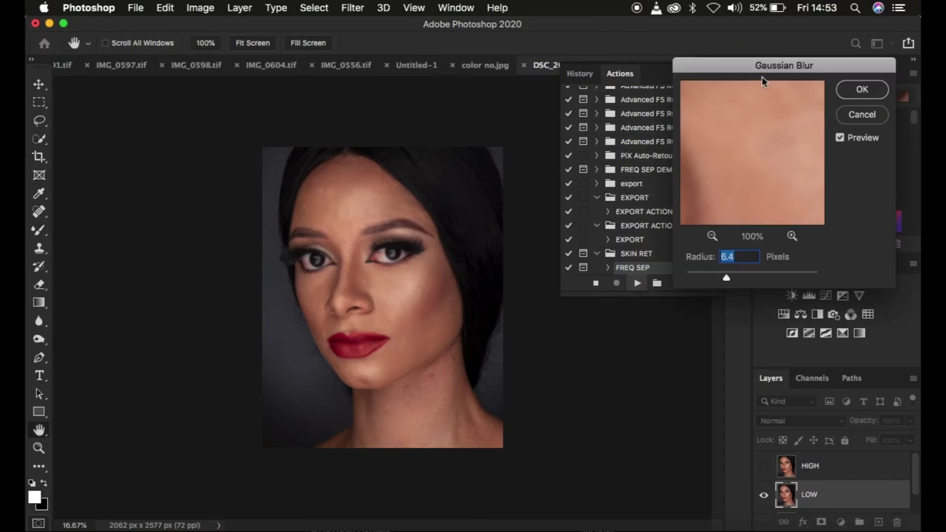
drag(764, 73, 694, 67)
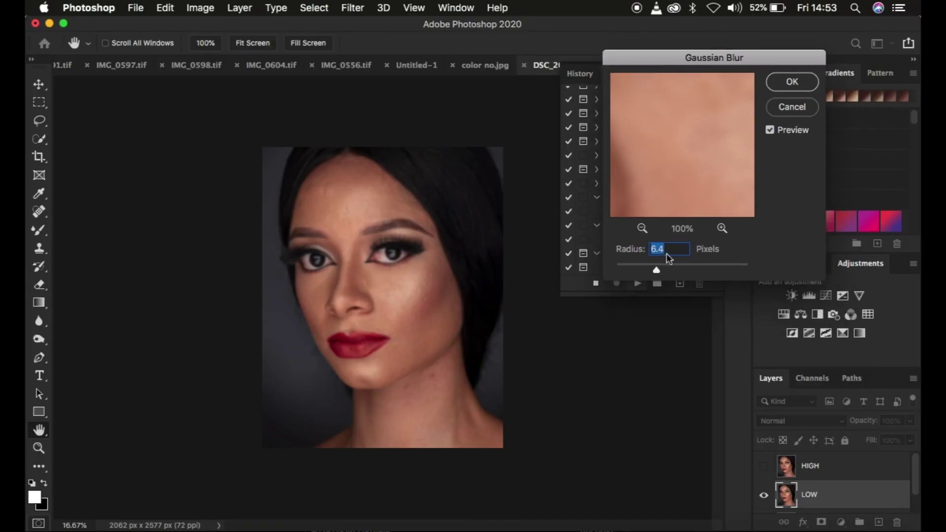
click(785, 84)
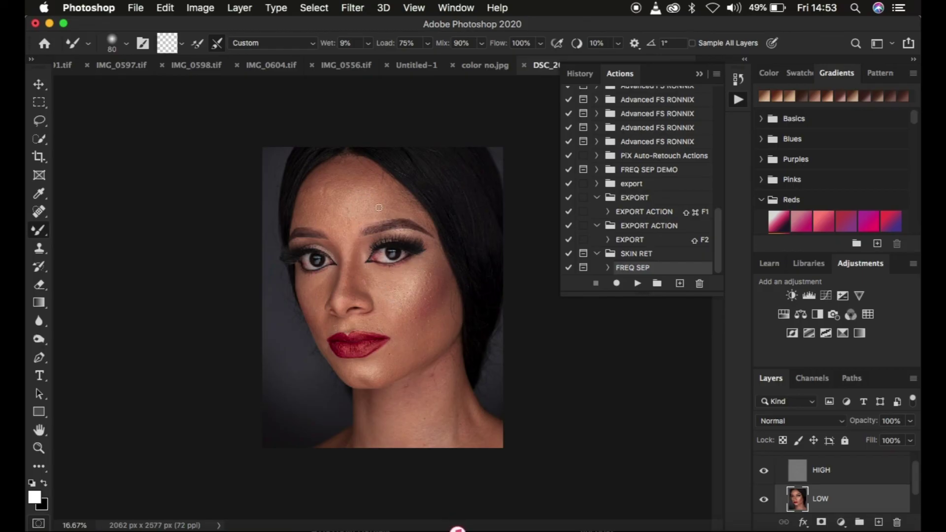
click(700, 74)
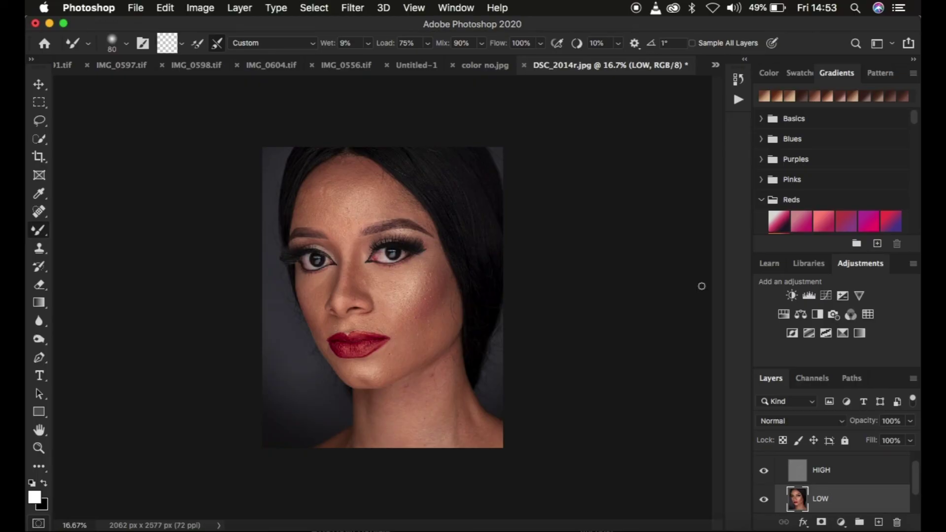